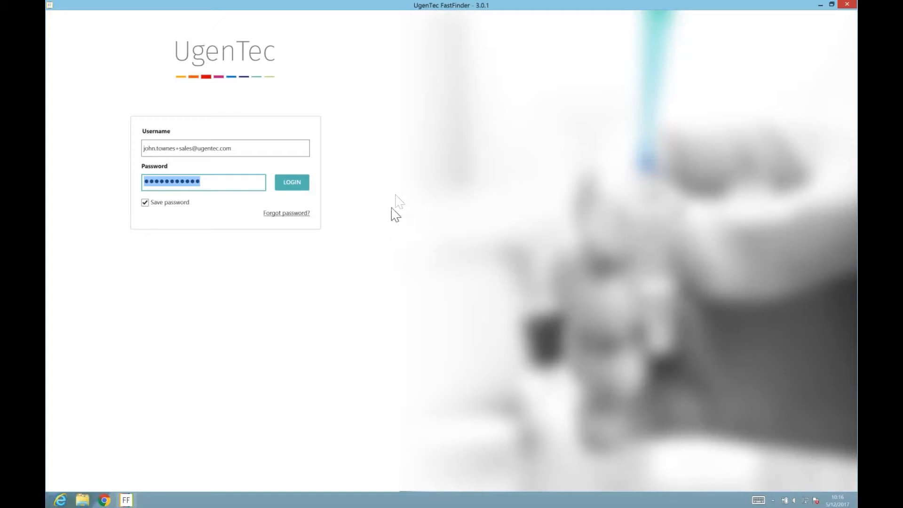
Sign in to FastFinder with the entered credentials.
{"action": "left_click", "coordinate": [302, 181]}
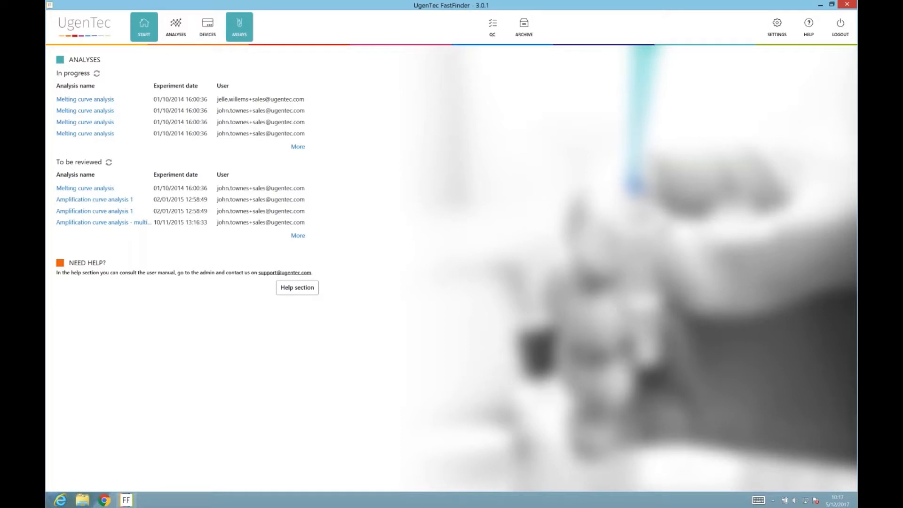
Look through the Assays and Devices lists, then start a new analysis run from the start page.
{"action": "left_click", "coordinate": [239, 26]}
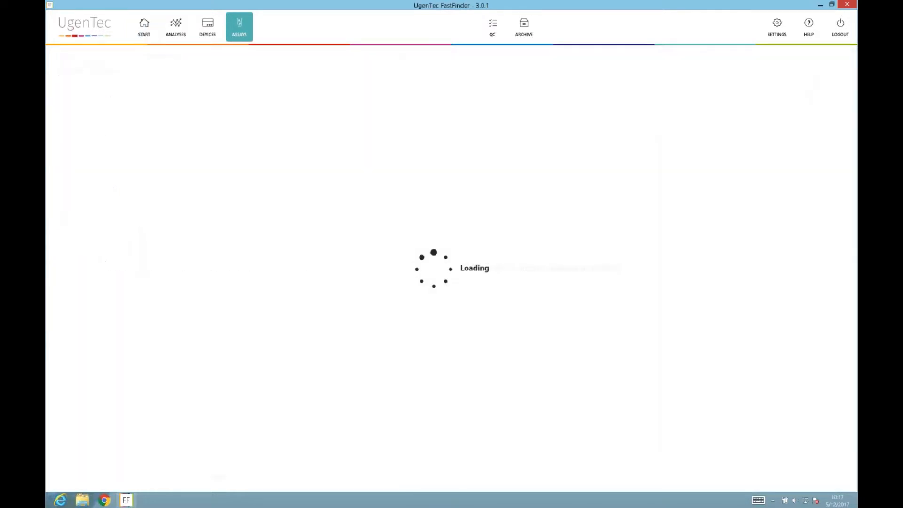
{"action": "left_click", "coordinate": [207, 26]}
{"action": "left_click", "coordinate": [144, 26]}
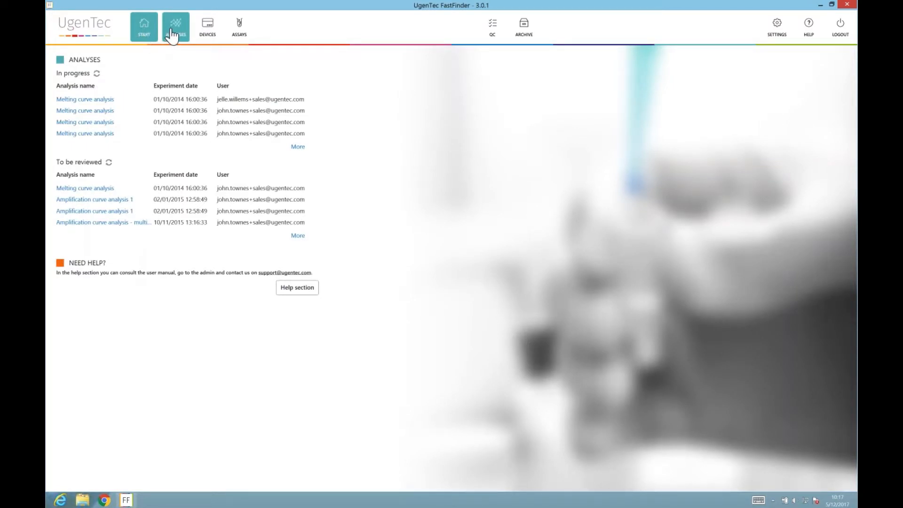
{"action": "left_click", "coordinate": [173, 36]}
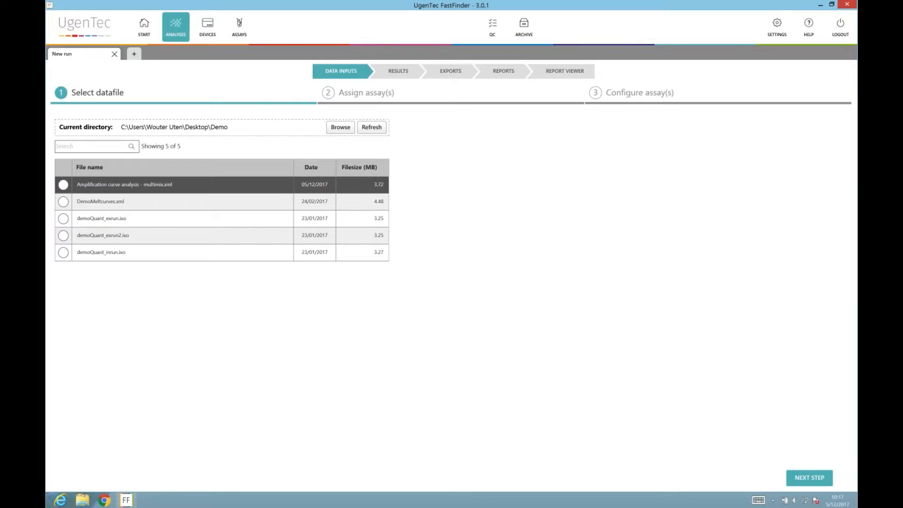
Pick demoQuant_inrun.ixo as the datafile and continue to assay assignment.
{"action": "left_click", "coordinate": [181, 254]}
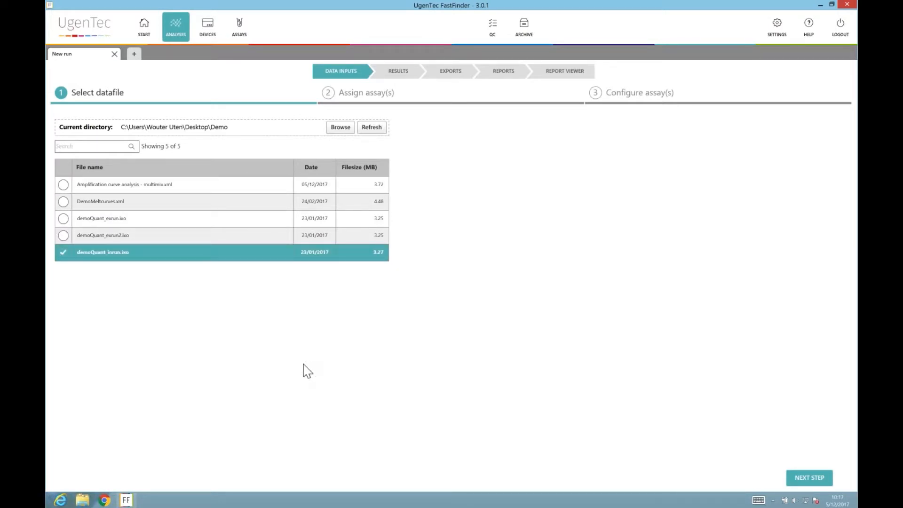
{"action": "left_click", "coordinate": [808, 479]}
Load the demoQuant file and filter the assay list to assays assigned on the plate.
{"action": "left_click", "coordinate": [800, 484]}
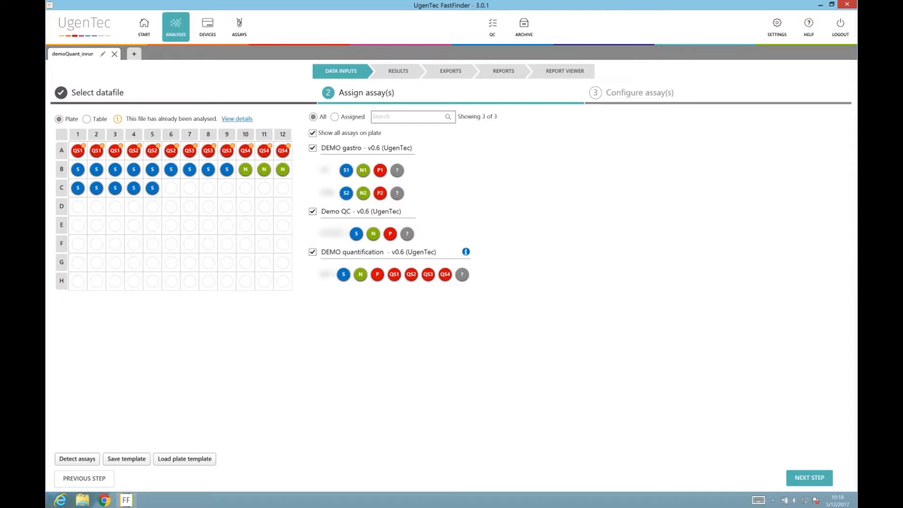
{"action": "left_click", "coordinate": [335, 117]}
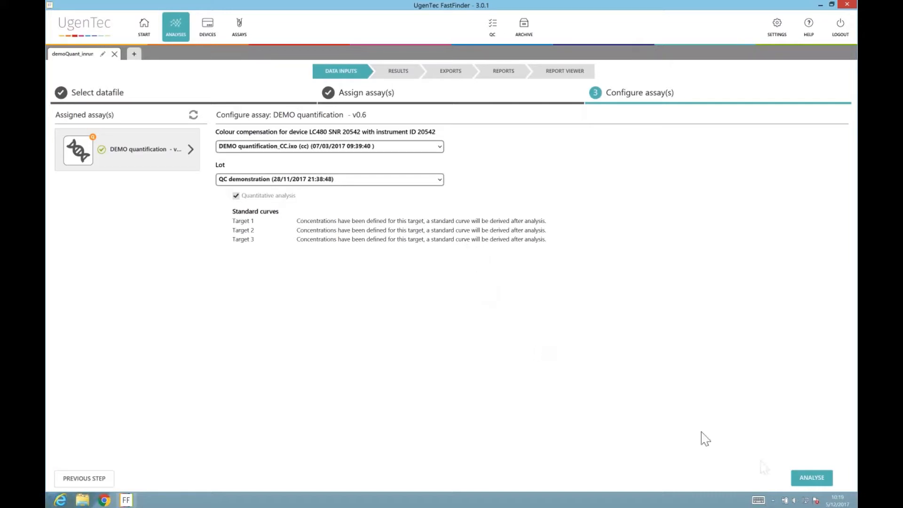
Analyse the demoQuant plate to get results for all 29 wells.
{"action": "left_click", "coordinate": [799, 478]}
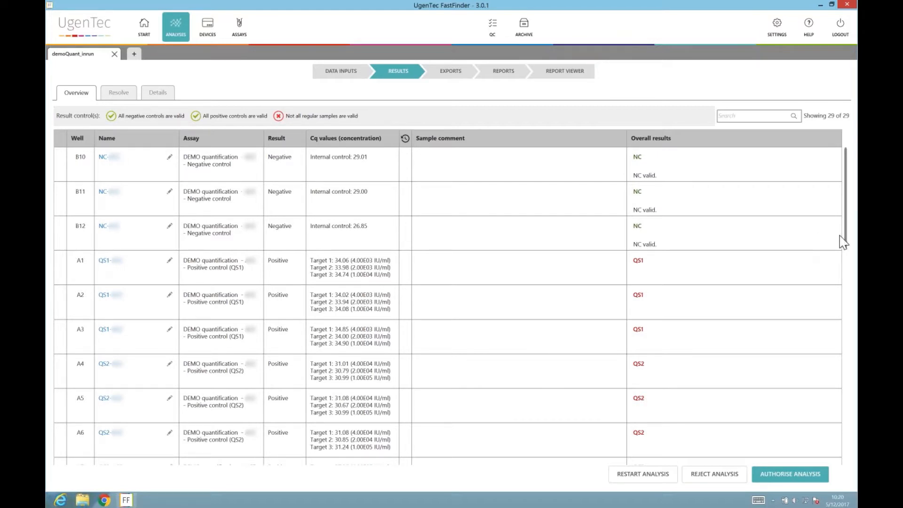
Scroll the results down to the invalid B-row samples and open well B6's details.
{"action": "left_click_drag", "start_coordinate": [847, 241], "coordinate": [840, 294]}
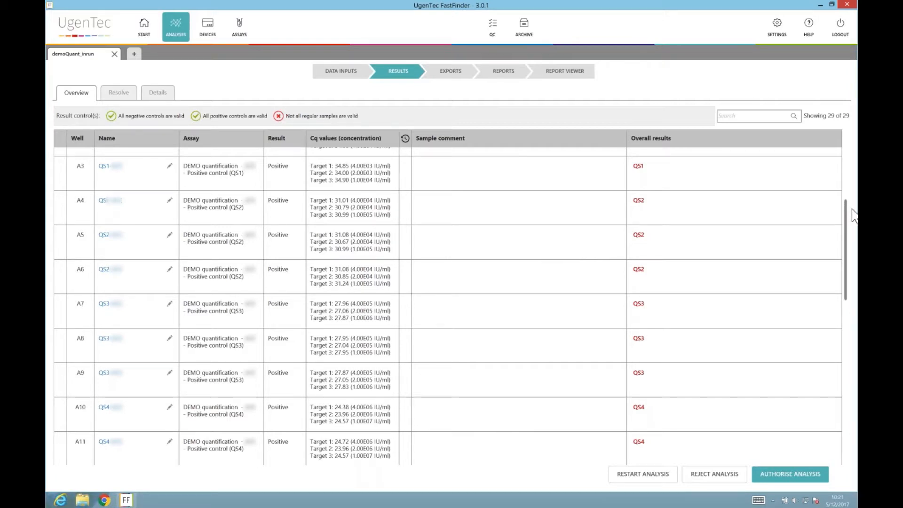
{"action": "left_click_drag", "start_coordinate": [850, 217], "coordinate": [825, 339]}
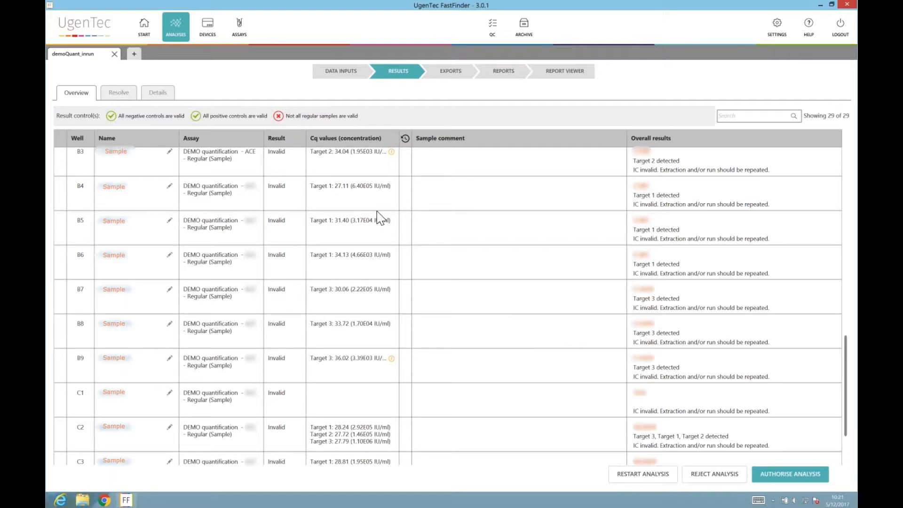
{"action": "double_click", "coordinate": [116, 257]}
Plot only Target 1 for well B6, hiding Target 2, Internal control and Target 3.
{"action": "left_click", "coordinate": [263, 166]}
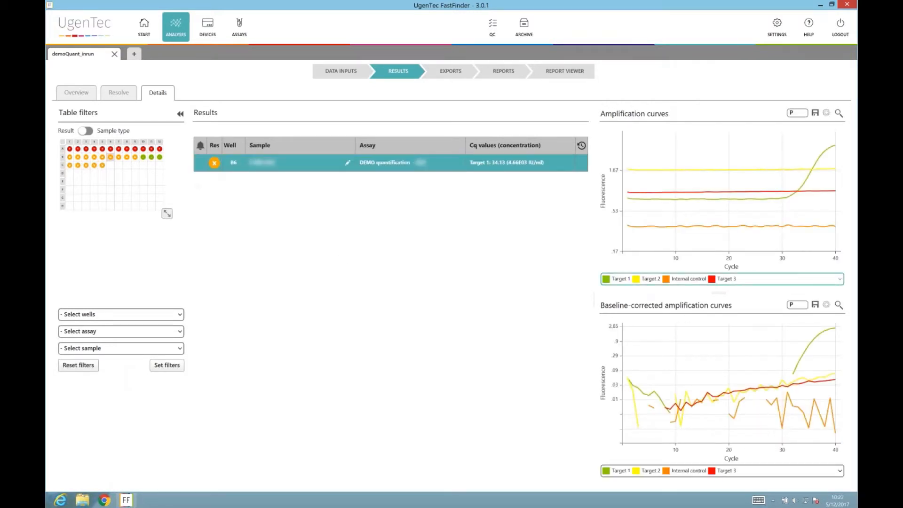
{"action": "left_click", "coordinate": [736, 279]}
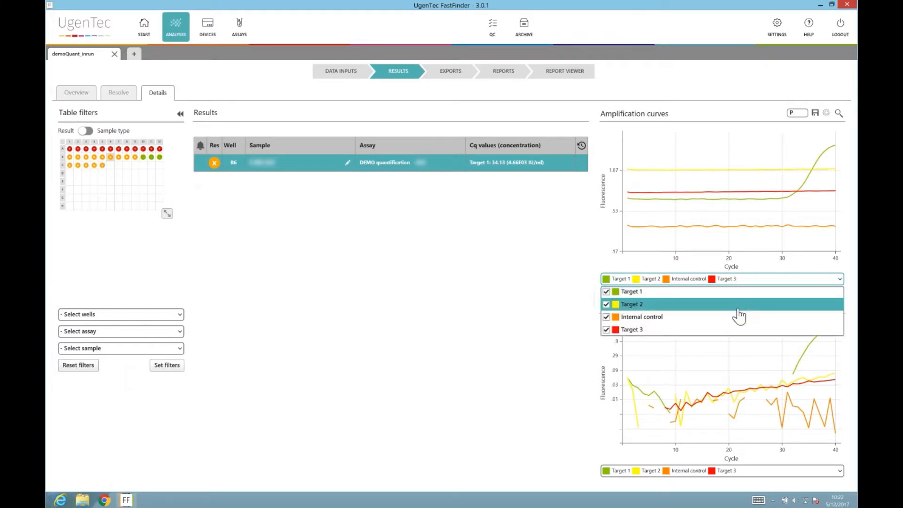
{"action": "left_click", "coordinate": [737, 305]}
{"action": "left_click", "coordinate": [737, 317]}
{"action": "left_click", "coordinate": [736, 329]}
{"action": "left_click", "coordinate": [738, 279]}
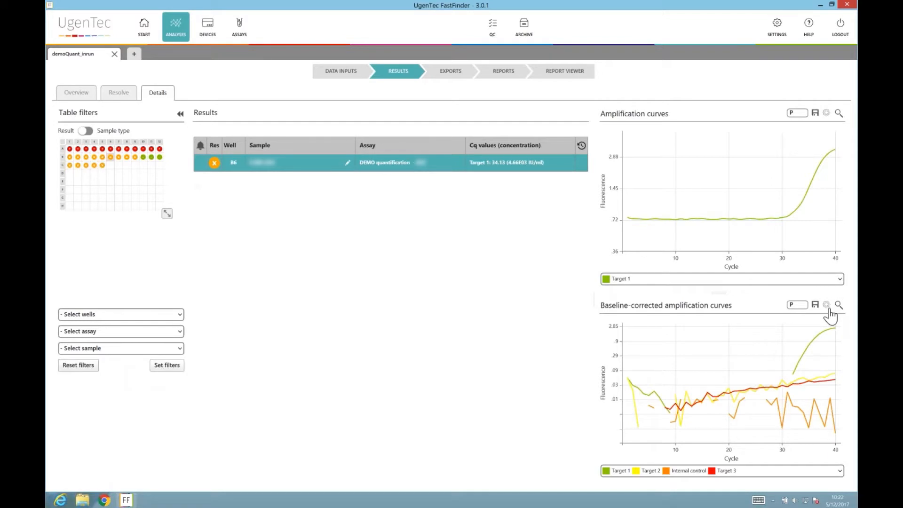
Switch the baseline-corrected chart to a linear scale and open a new run.
{"action": "left_click", "coordinate": [827, 307]}
{"action": "left_click", "coordinate": [783, 360]}
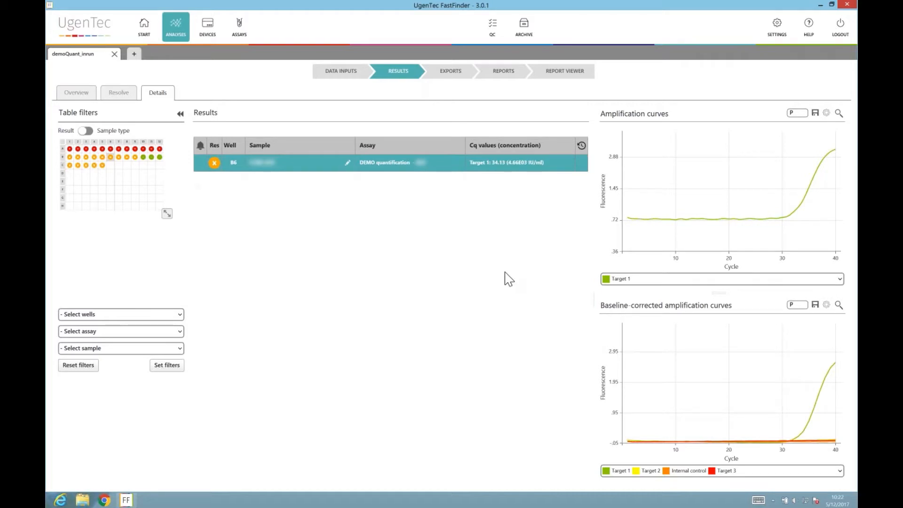
{"action": "left_click", "coordinate": [134, 54]}
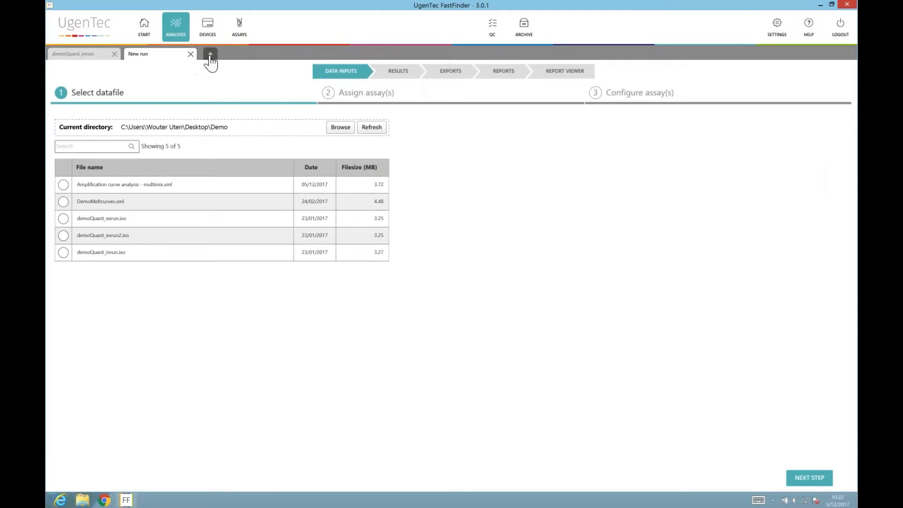
Choose demoQuant_exrun.ixo as the new run's datafile and continue to assay assignment.
{"action": "left_click", "coordinate": [210, 55]}
{"action": "left_click", "coordinate": [181, 57]}
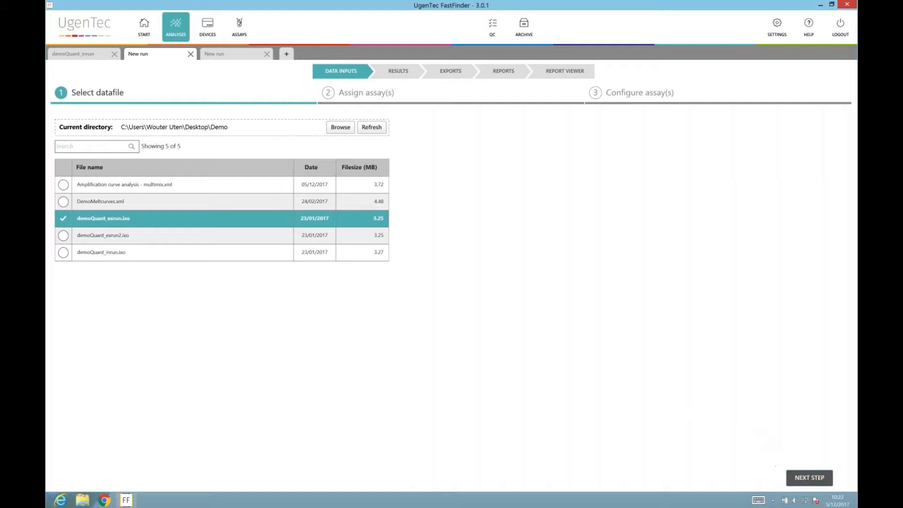
{"action": "left_click", "coordinate": [804, 477]}
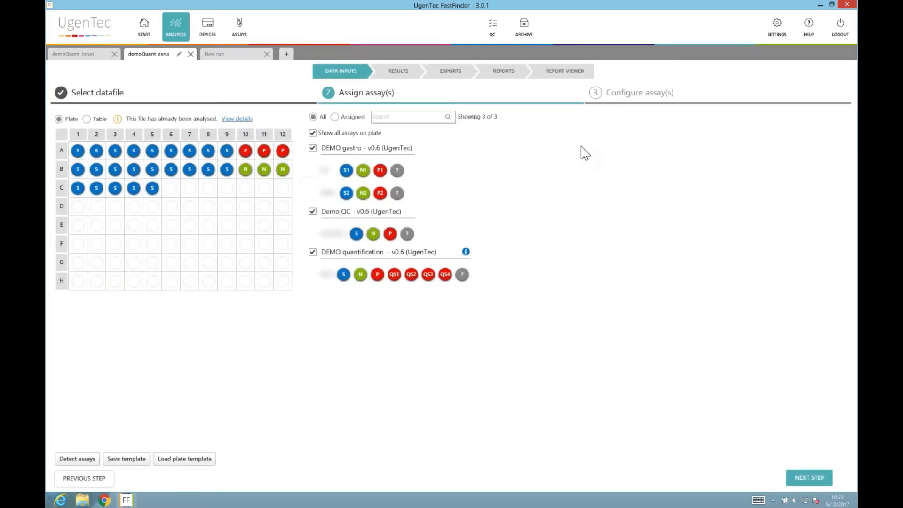
Show assigned assays only, mark well C6 as a sample and re-detect, leaving DEMO quantification v0.6.
{"action": "left_click", "coordinate": [335, 118]}
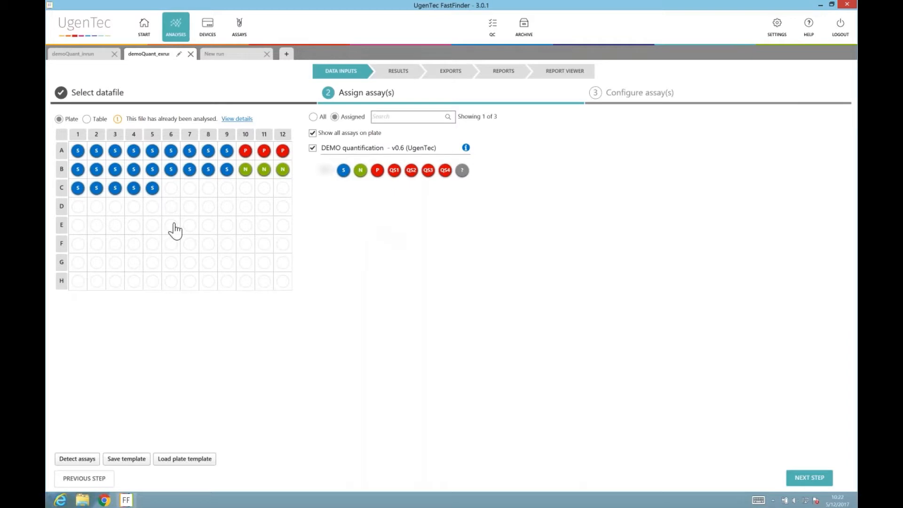
{"action": "mouse_move", "coordinate": [155, 194]}
{"action": "mouse_move", "coordinate": [153, 190]}
{"action": "left_mouse_down"}
{"action": "mouse_move", "coordinate": [164, 188]}
{"action": "mouse_move", "coordinate": [171, 210]}
{"action": "mouse_move", "coordinate": [162, 181]}
{"action": "mouse_move", "coordinate": [156, 187]}
{"action": "left_mouse_up"}
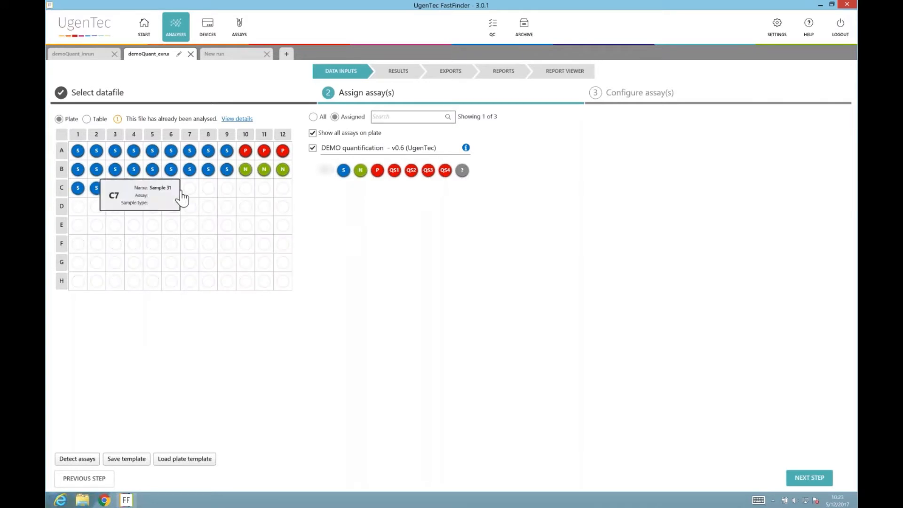
{"action": "left_click", "coordinate": [173, 191]}
{"action": "left_click", "coordinate": [343, 170]}
{"action": "left_click", "coordinate": [75, 459]}
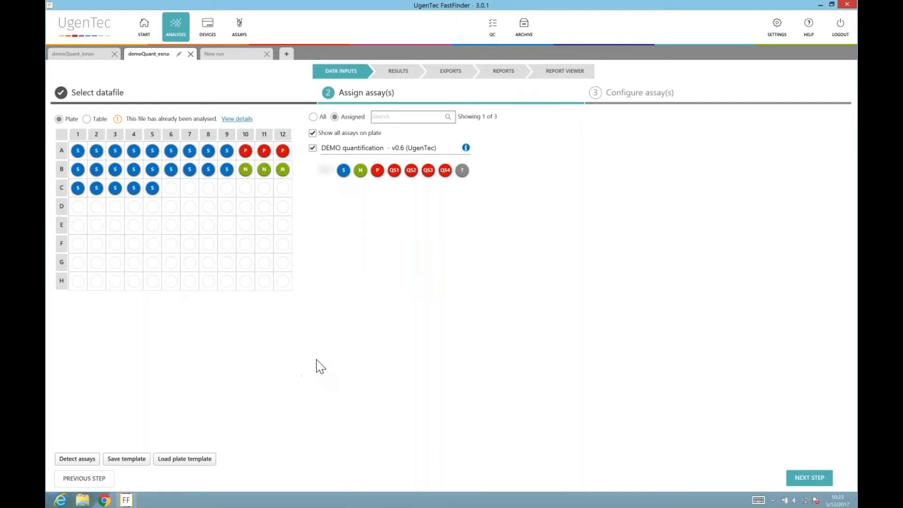
{"action": "left_click", "coordinate": [795, 479]}
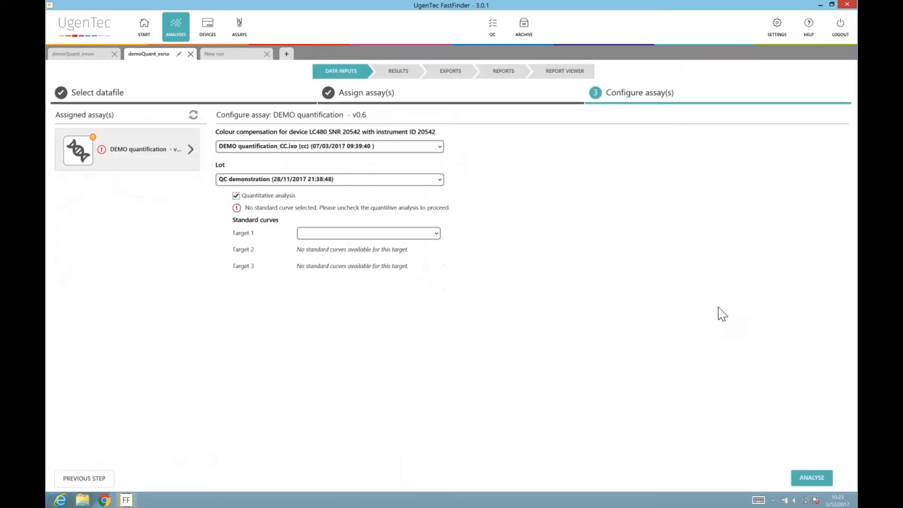
Analyse with demoQuant_inrun as Target 1's standard curve, then choose the multimix file in New run.
{"action": "left_click", "coordinate": [369, 234]}
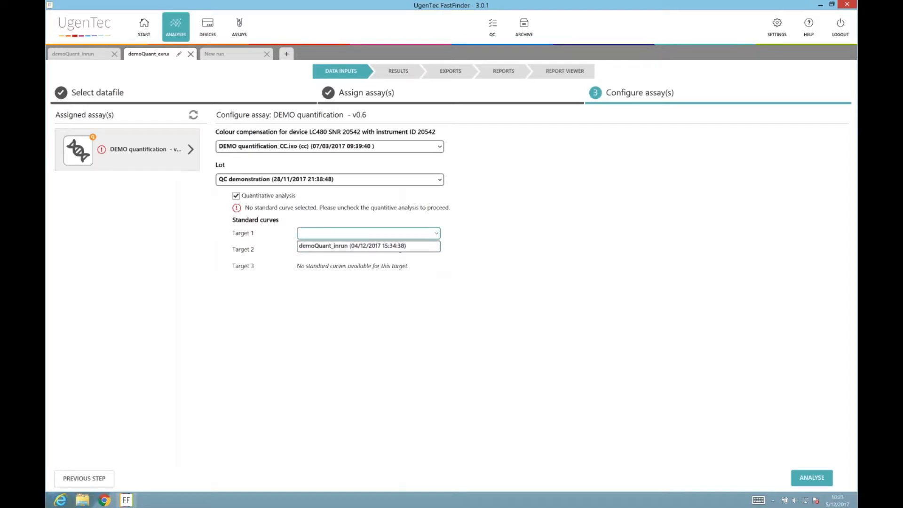
{"action": "left_click", "coordinate": [352, 245]}
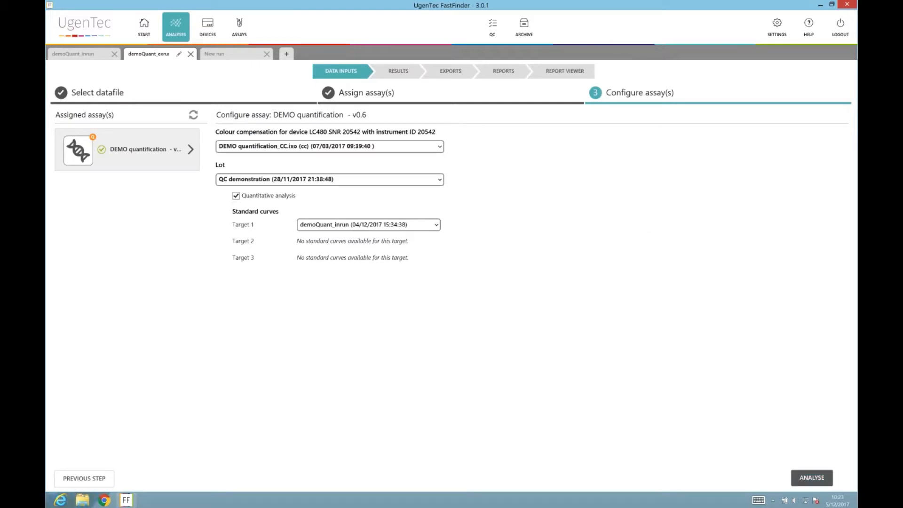
{"action": "left_click", "coordinate": [812, 478]}
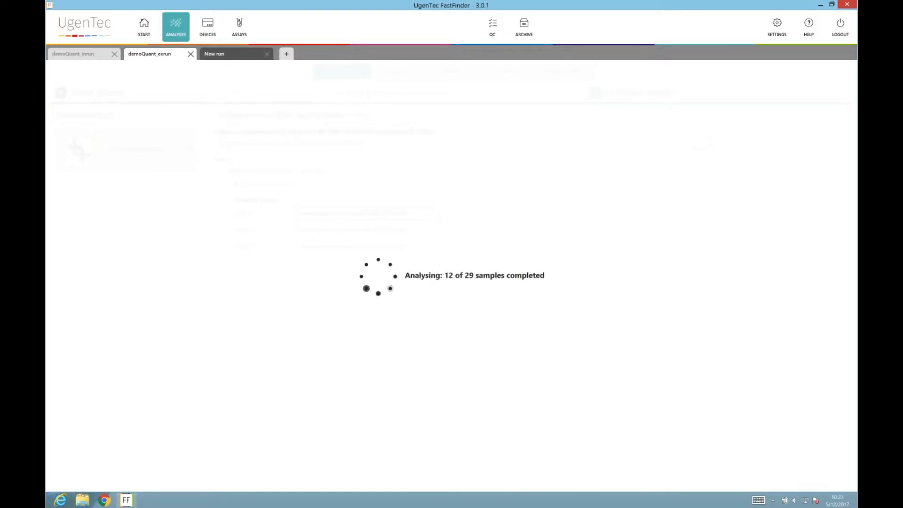
{"action": "left_click", "coordinate": [219, 54]}
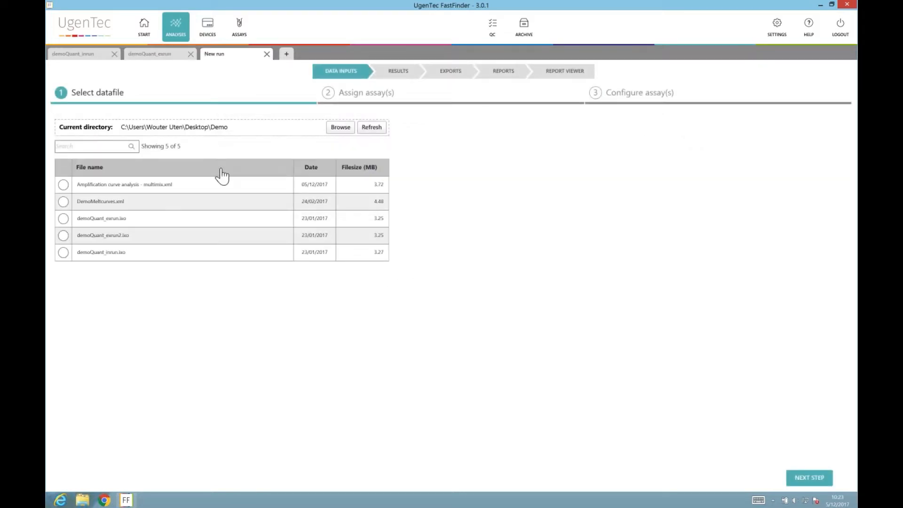
{"action": "left_click", "coordinate": [222, 185]}
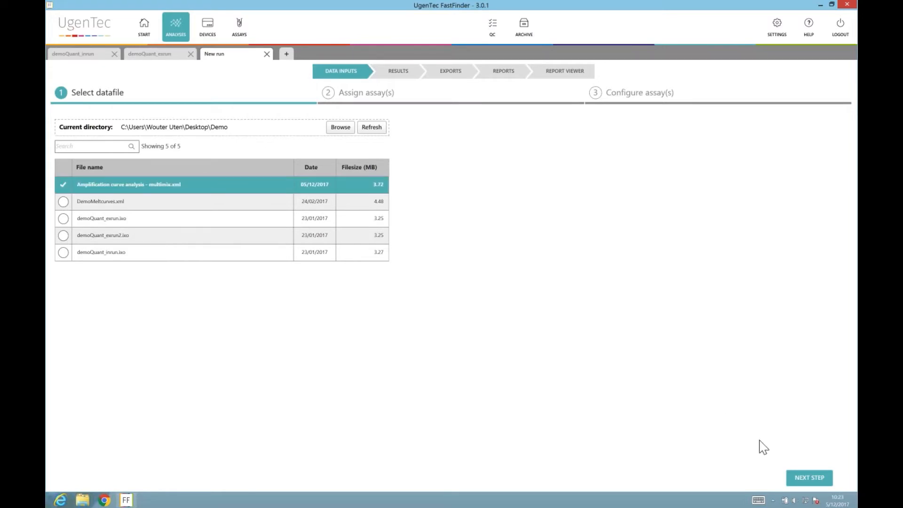
Load 'Amplification curve analysis - multimix.xml' and keep the DEMO gastro v0.6 assay assignment.
{"action": "left_click", "coordinate": [792, 477]}
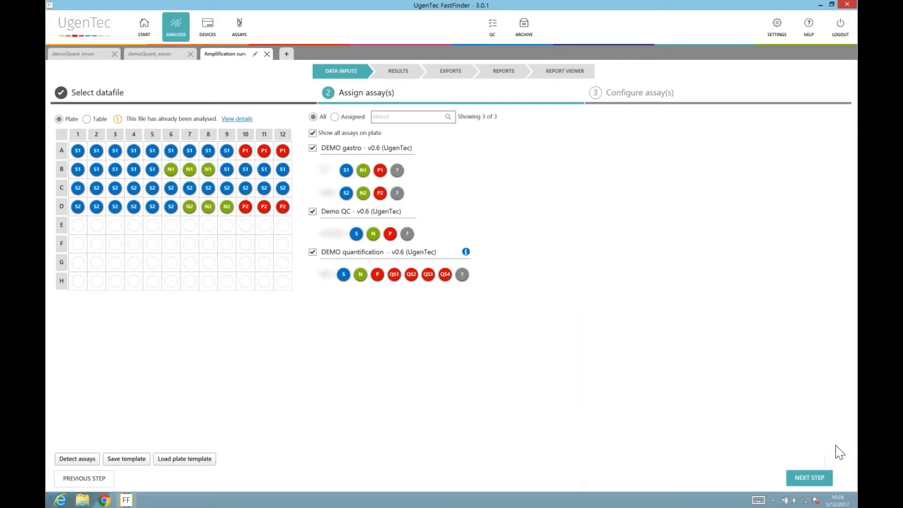
{"action": "left_click", "coordinate": [810, 477]}
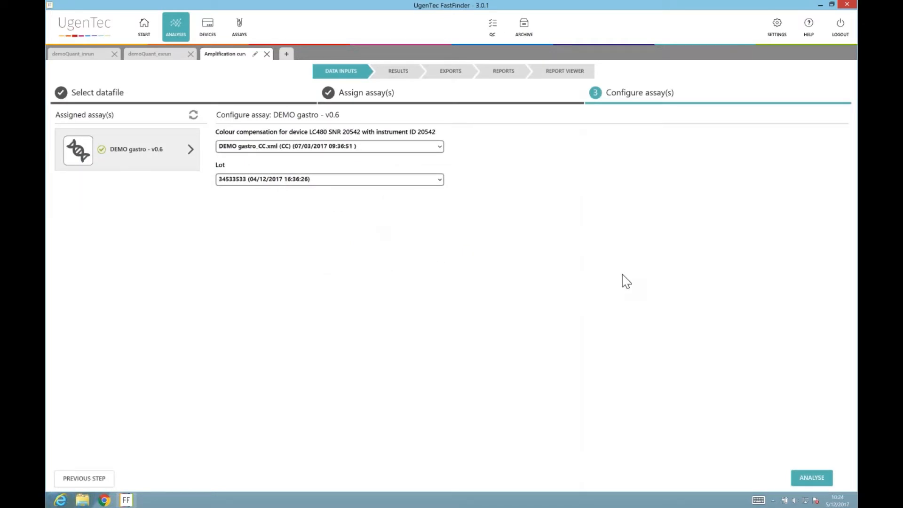
Analyse the run with lot 'demo (08/03/2017 14:49:02)', accepting the newer-lot warning.
{"action": "left_click", "coordinate": [425, 179]}
{"action": "left_click", "coordinate": [425, 204]}
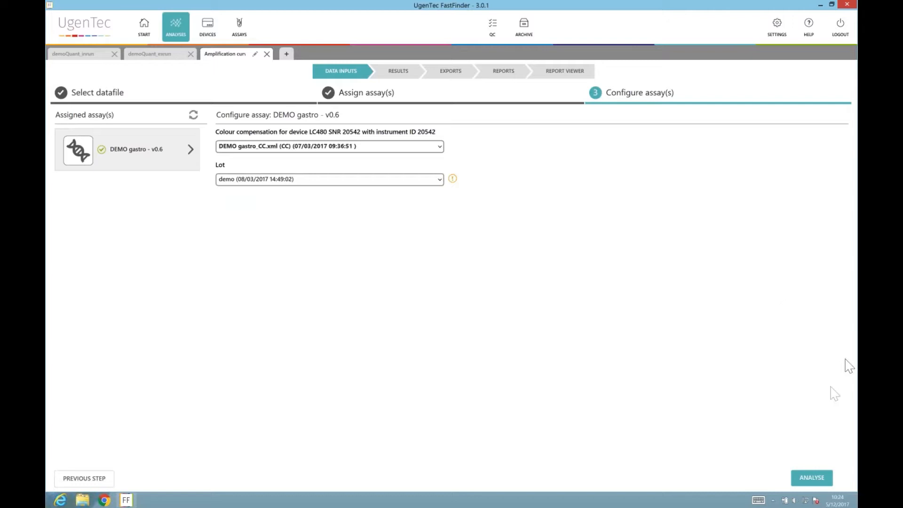
{"action": "left_click", "coordinate": [819, 478]}
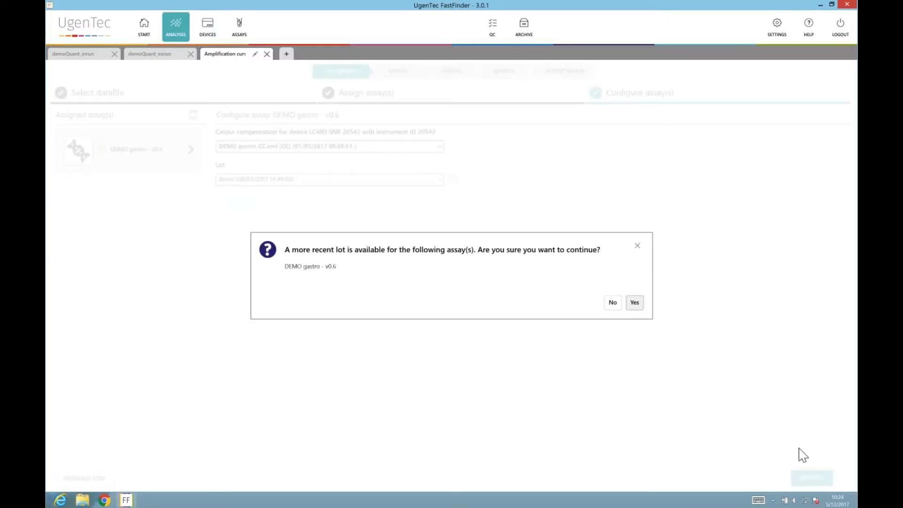
{"action": "left_click", "coordinate": [635, 303]}
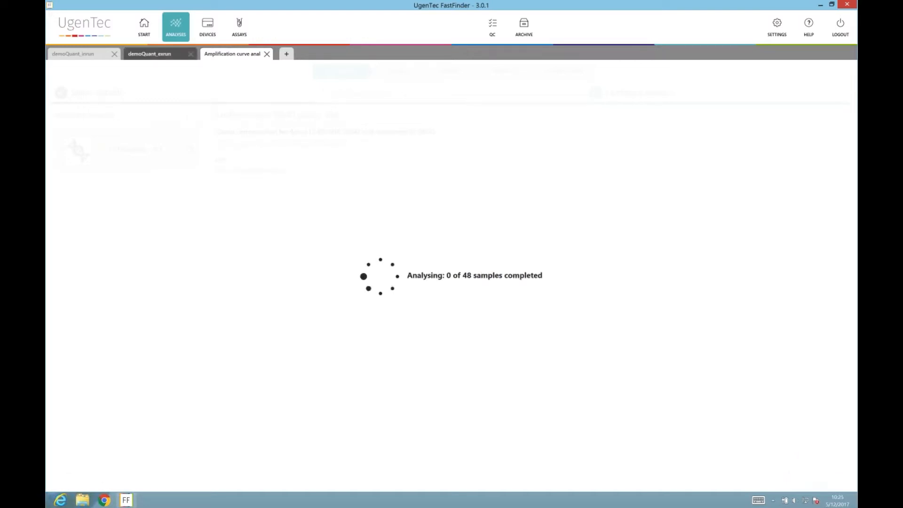
Review the 29 demoQuant_exrun wells' Target 1 IU/ml results and authorise the analysis.
{"action": "left_click", "coordinate": [156, 54]}
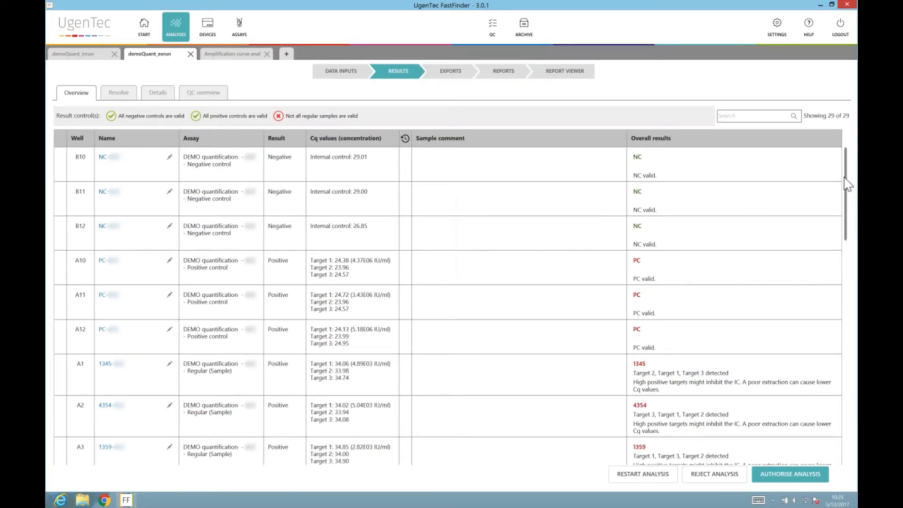
{"action": "left_click_drag", "start_coordinate": [846, 214], "coordinate": [845, 308]}
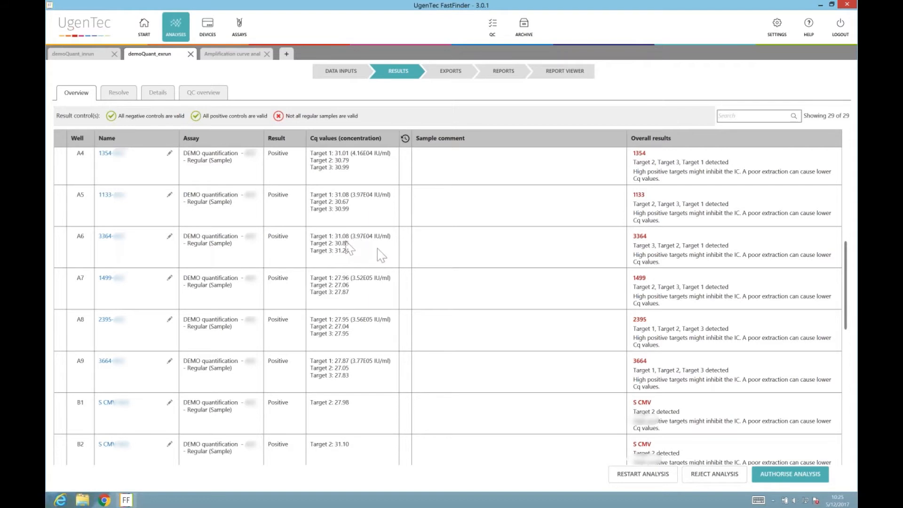
{"action": "scroll", "coordinate": [554, 305], "scroll_direction": "up", "scroll_amount": 1}
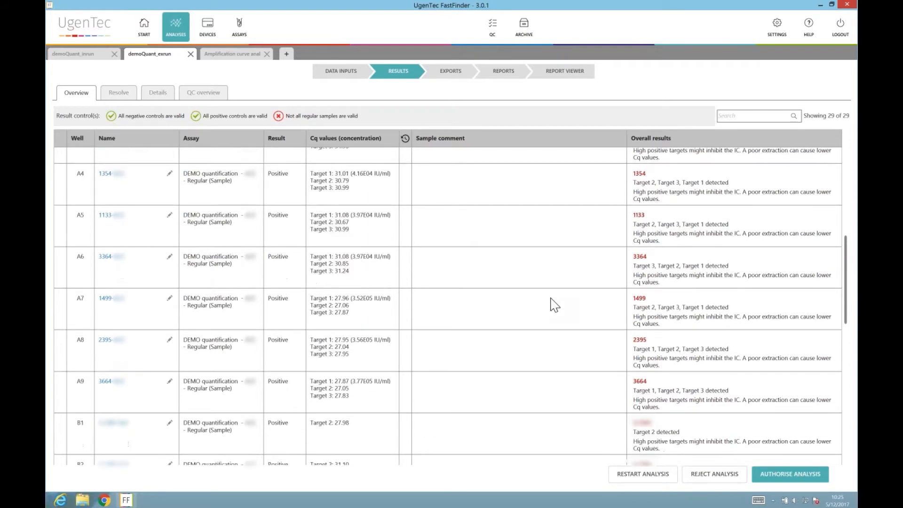
{"action": "scroll", "coordinate": [551, 299], "scroll_direction": "up", "scroll_amount": 9}
{"action": "scroll", "coordinate": [827, 273], "scroll_direction": "down", "scroll_amount": 12}
{"action": "scroll", "coordinate": [827, 277], "scroll_direction": "down", "scroll_amount": 10}
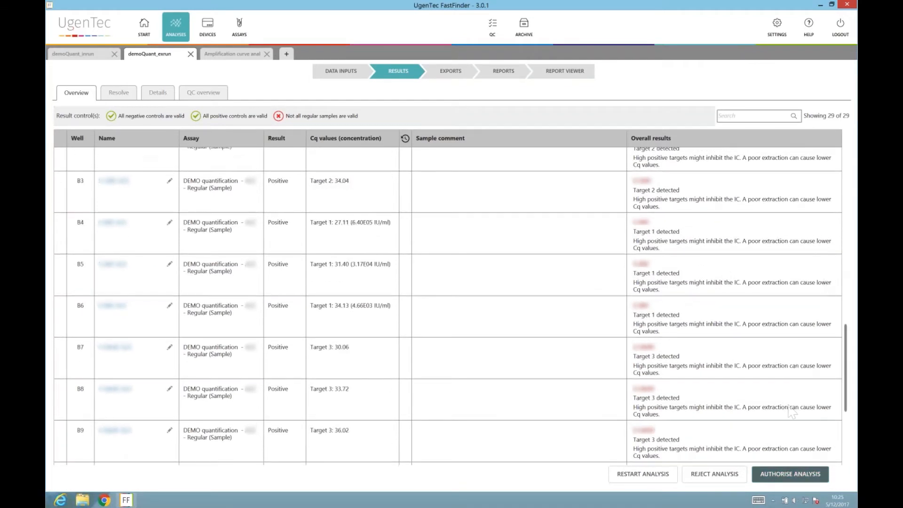
{"action": "left_click", "coordinate": [791, 474]}
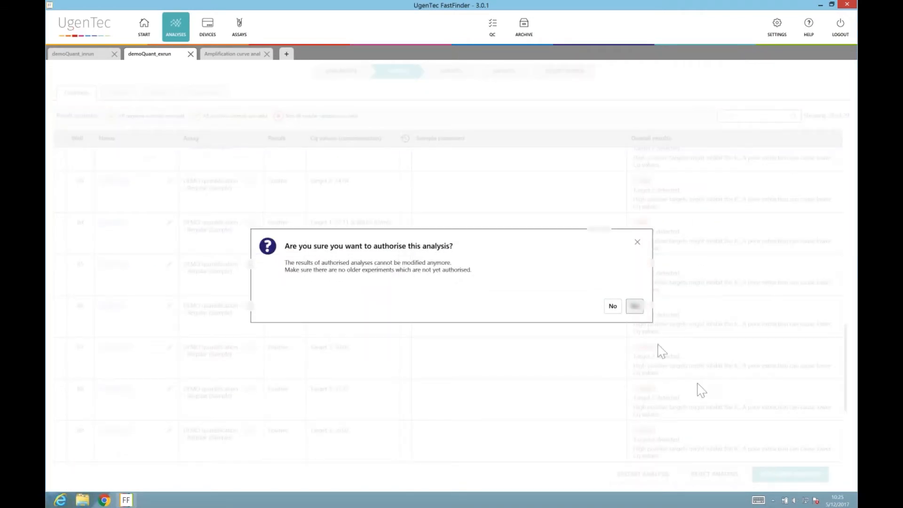
{"action": "left_click", "coordinate": [635, 307]}
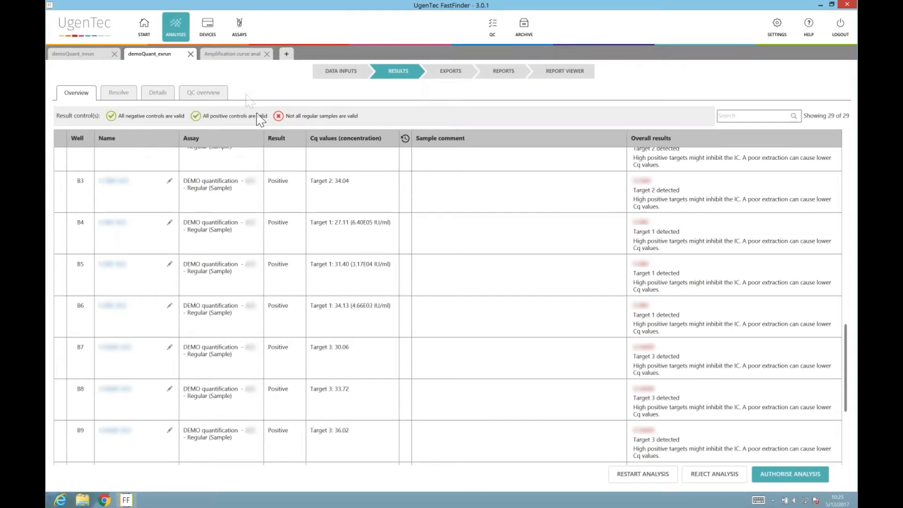
Open the multimix amplification results and list samples B2 and B4 awaiting resolution.
{"action": "left_click", "coordinate": [243, 67]}
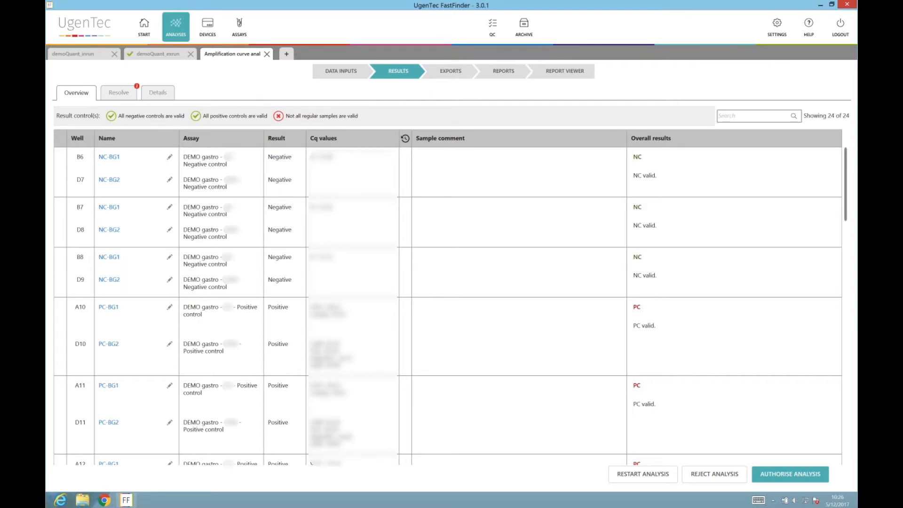
{"action": "left_click", "coordinate": [119, 93]}
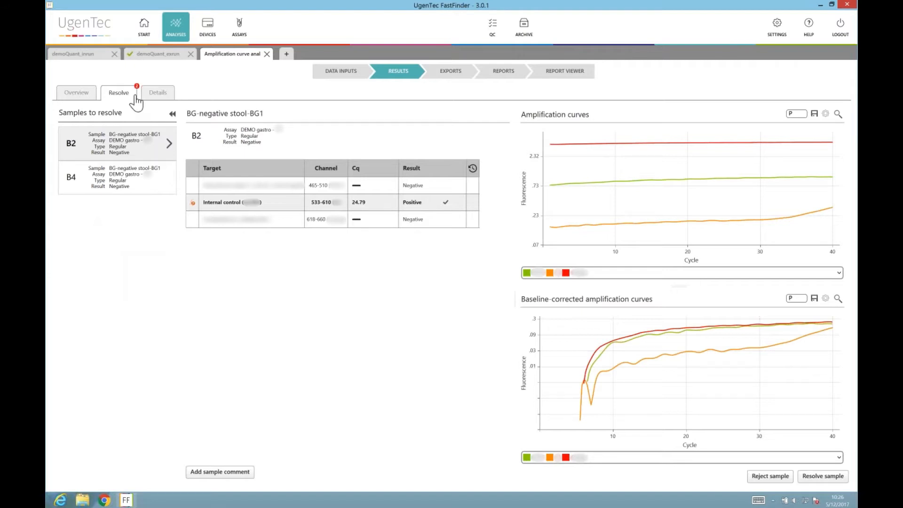
Confirm B2's internal control result as positive.
{"action": "left_click", "coordinate": [192, 203]}
{"action": "left_click", "coordinate": [249, 207]}
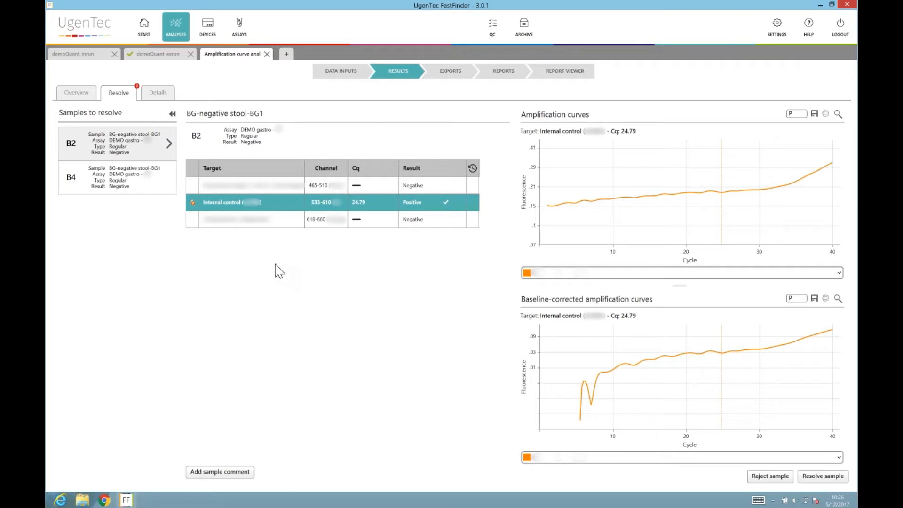
{"action": "left_click", "coordinate": [445, 202]}
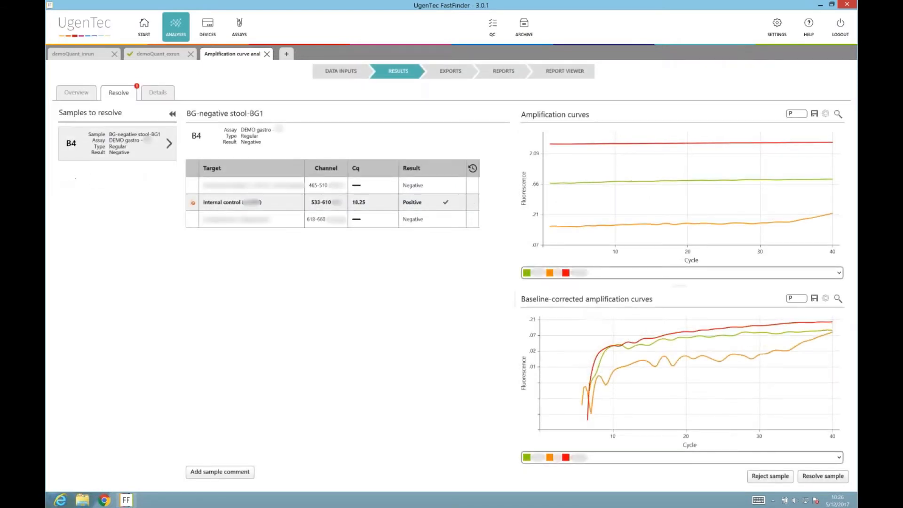
Change B4's internal control result to Negative with motivation 'test'.
{"action": "left_click", "coordinate": [258, 209]}
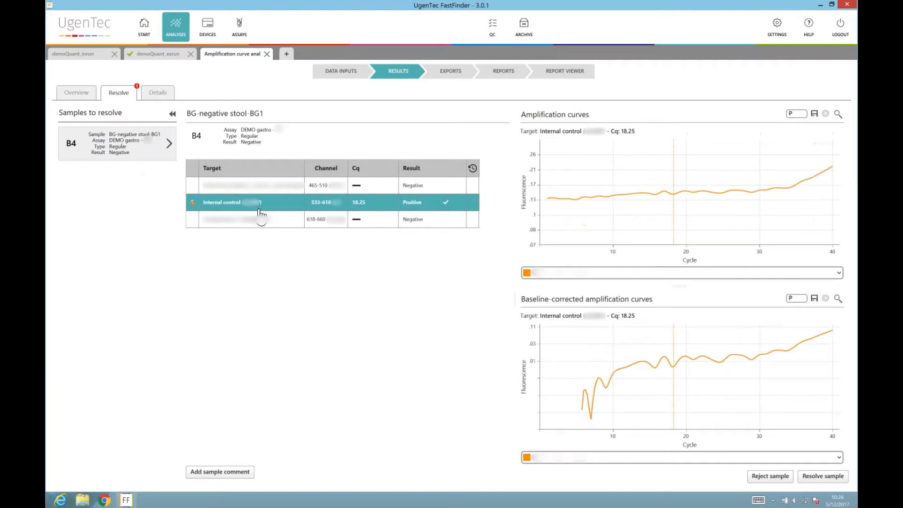
{"action": "left_click", "coordinate": [460, 202]}
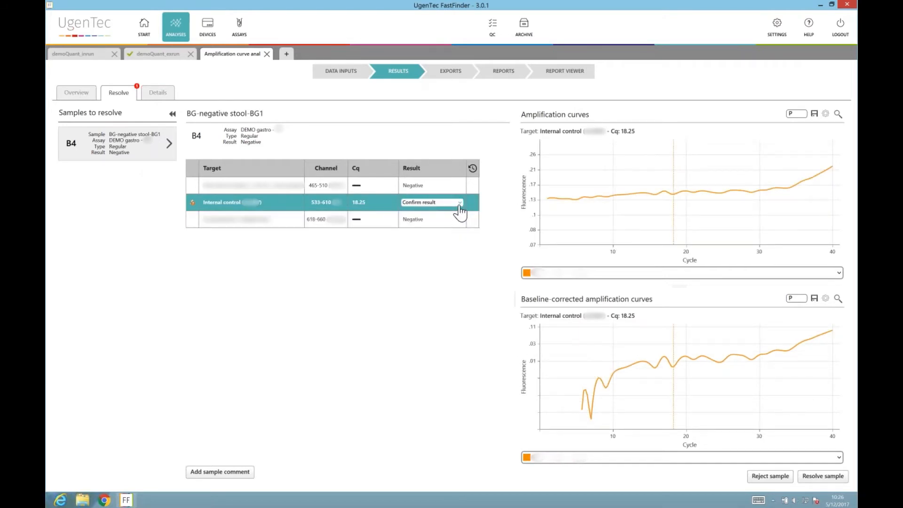
{"action": "left_click", "coordinate": [460, 206]}
{"action": "left_click", "coordinate": [456, 226]}
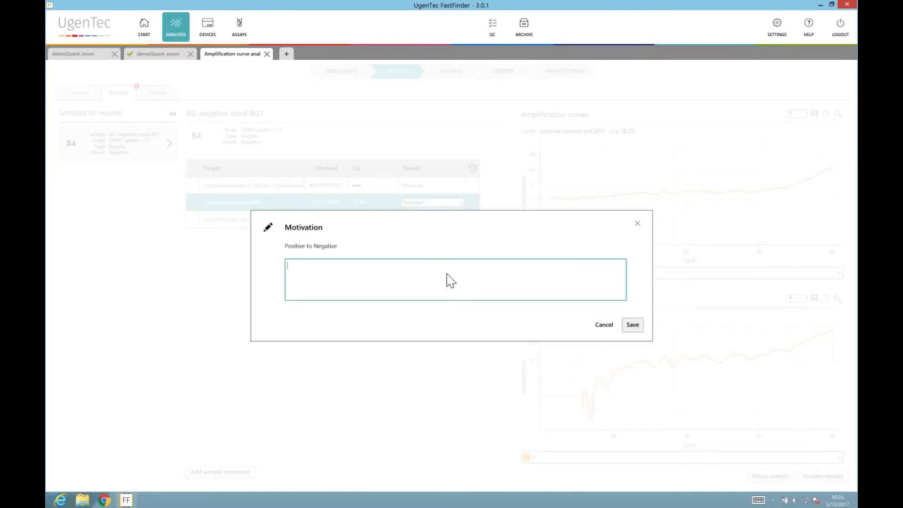
{"action": "type", "text": "test"}
{"action": "left_click", "coordinate": [632, 324]}
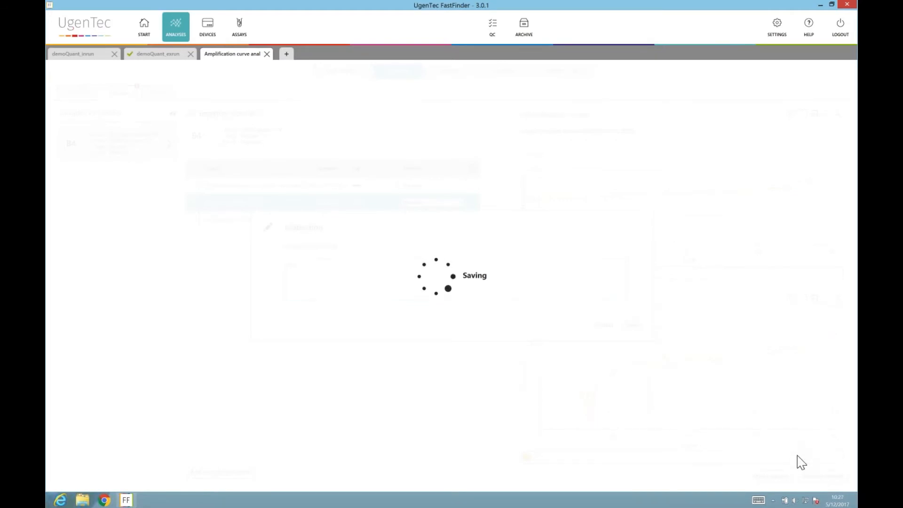
Resolve sample B4, then inspect B2's audit trail in the results overview.
{"action": "left_click", "coordinate": [823, 476]}
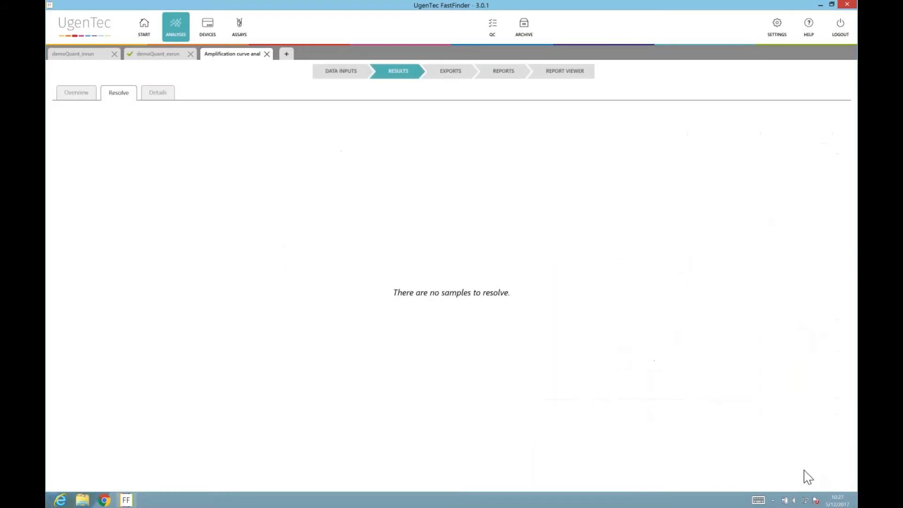
{"action": "left_click", "coordinate": [79, 97]}
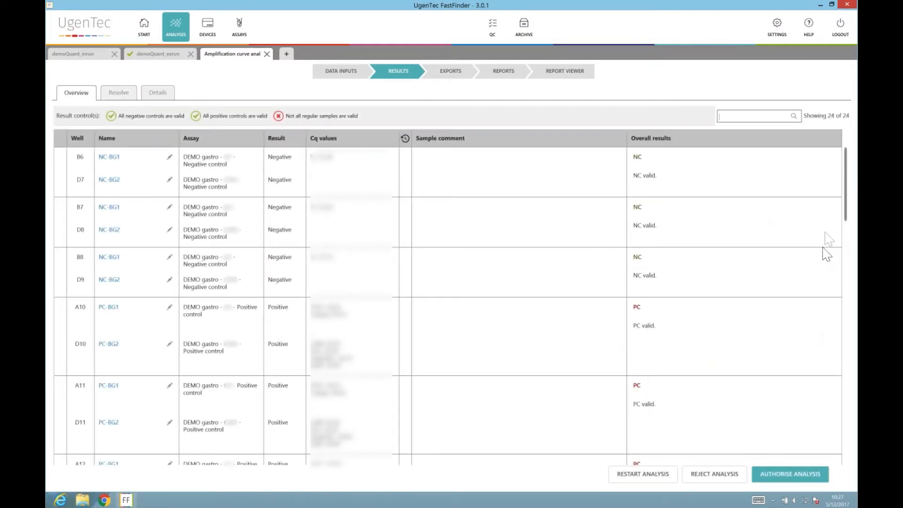
{"action": "left_click_drag", "start_coordinate": [847, 225], "coordinate": [842, 392]}
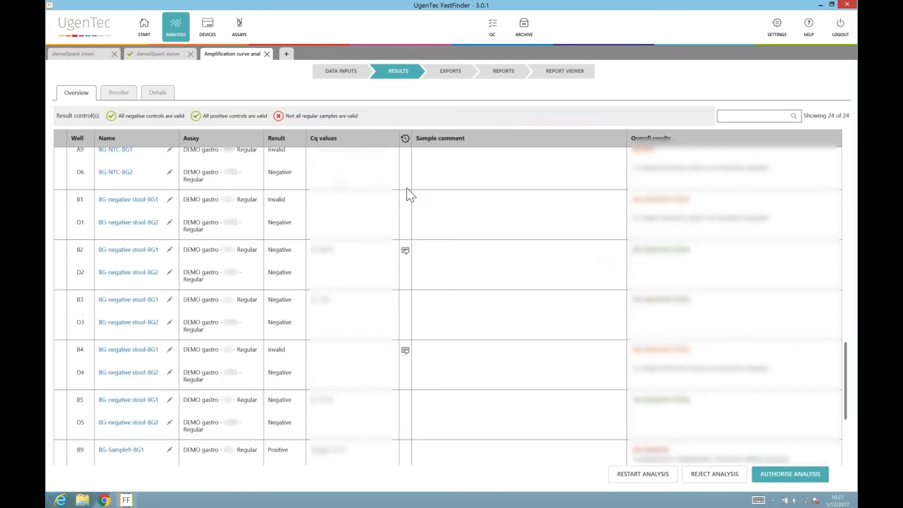
{"action": "left_click", "coordinate": [404, 254]}
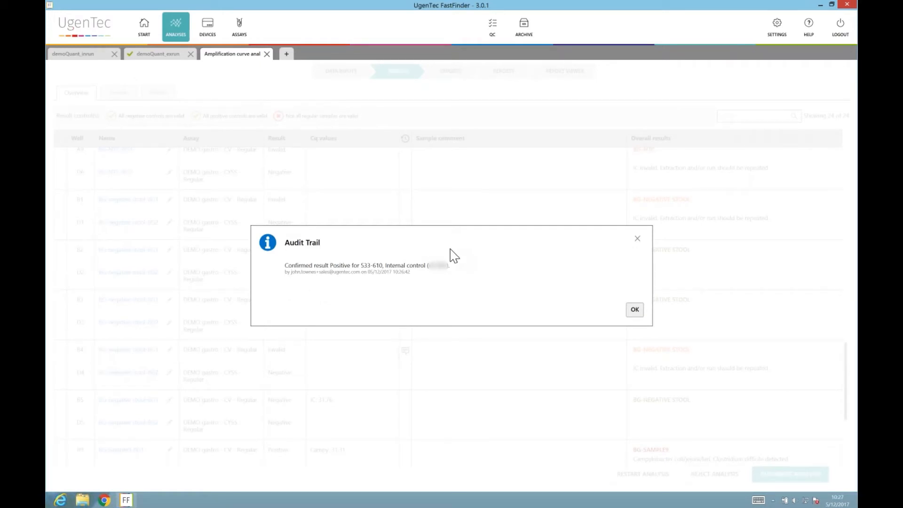
{"action": "left_click", "coordinate": [632, 311]}
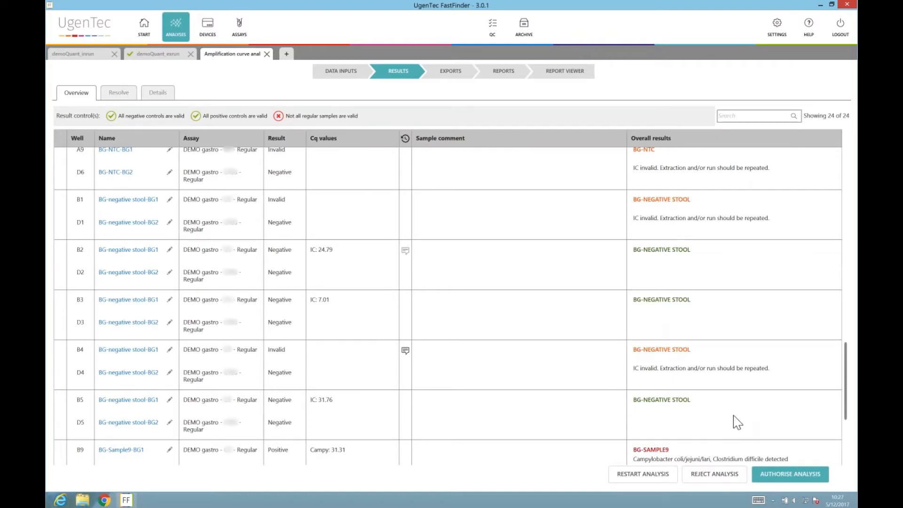
Authorise the multimix analysis, confirming the prompt with Yes.
{"action": "left_click", "coordinate": [790, 474]}
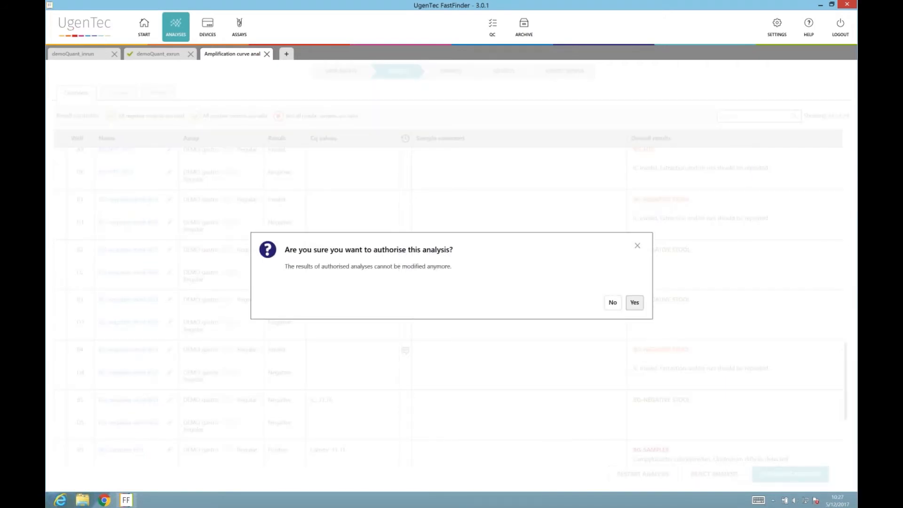
{"action": "left_click", "coordinate": [634, 303]}
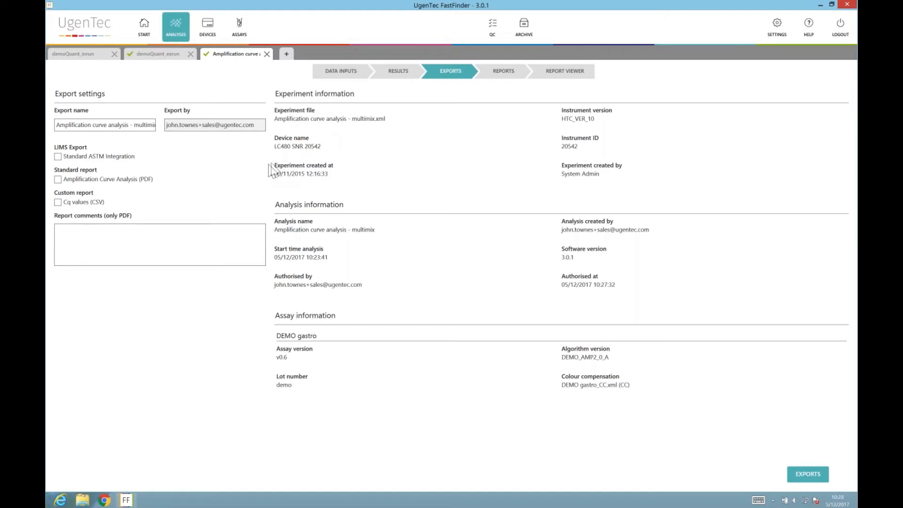
Create Standard ASTM Integration and Amplification Curve Analysis (PDF) exports for the run.
{"action": "left_click", "coordinate": [57, 157]}
{"action": "left_click", "coordinate": [112, 180]}
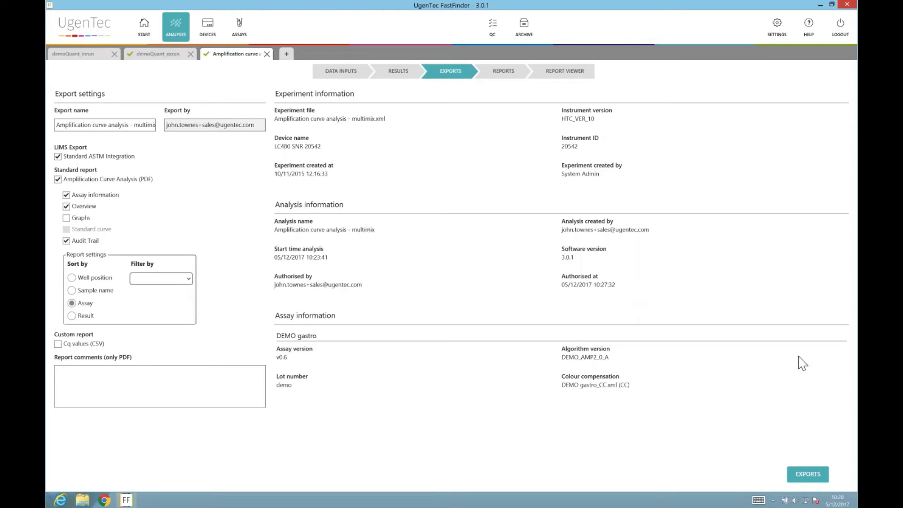
{"action": "left_click", "coordinate": [805, 475]}
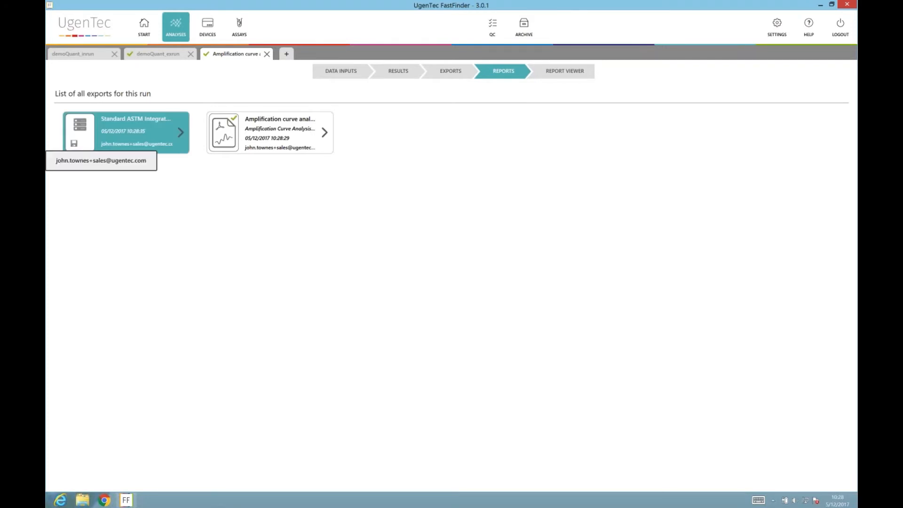
Choose a target folder and send the Standard ASTM Integration export to the LIMS.
{"action": "left_click", "coordinate": [78, 140]}
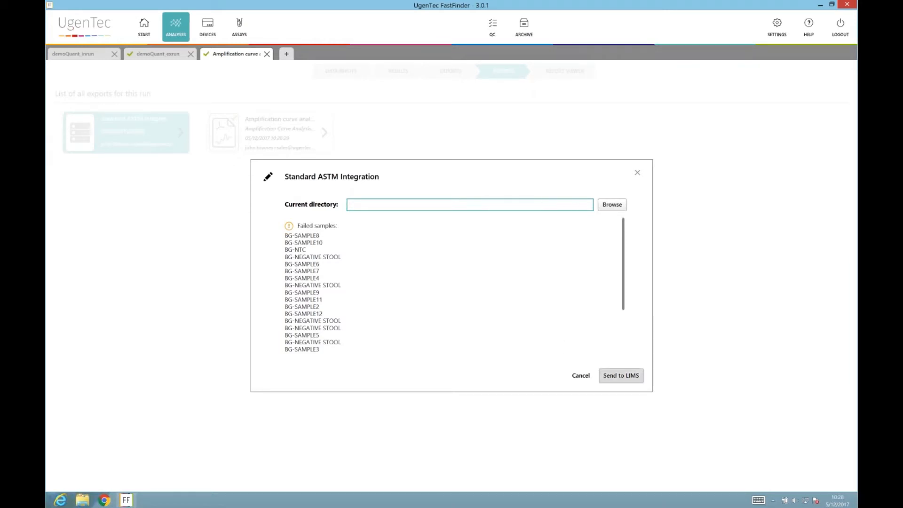
{"action": "left_click", "coordinate": [612, 375]}
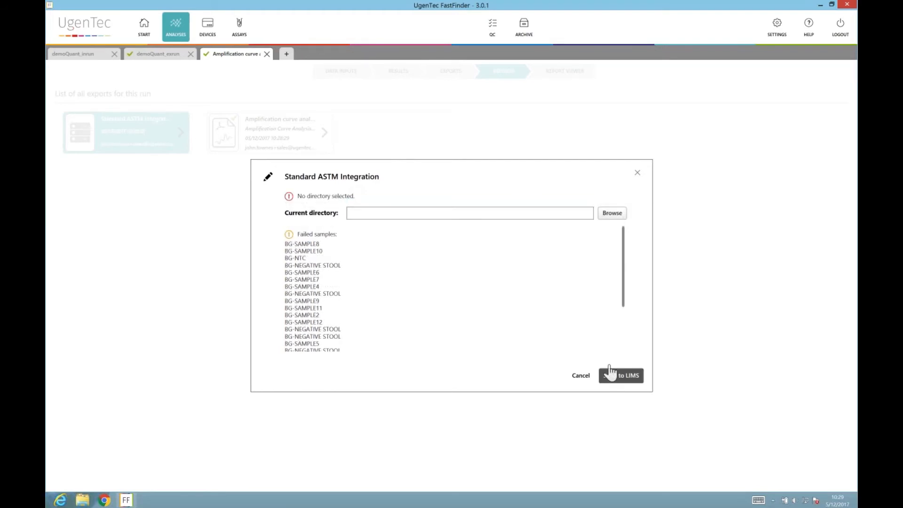
{"action": "left_click", "coordinate": [612, 213]}
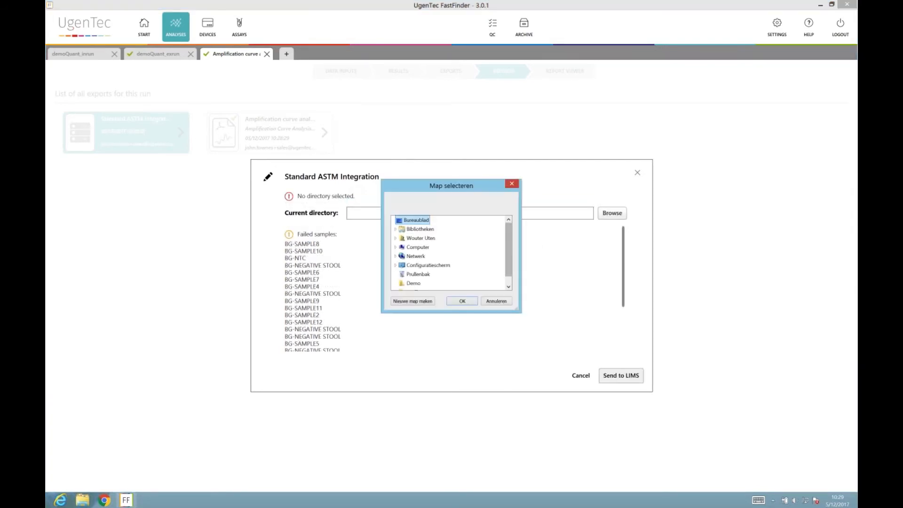
{"action": "left_click", "coordinate": [459, 300]}
{"action": "left_click", "coordinate": [610, 376]}
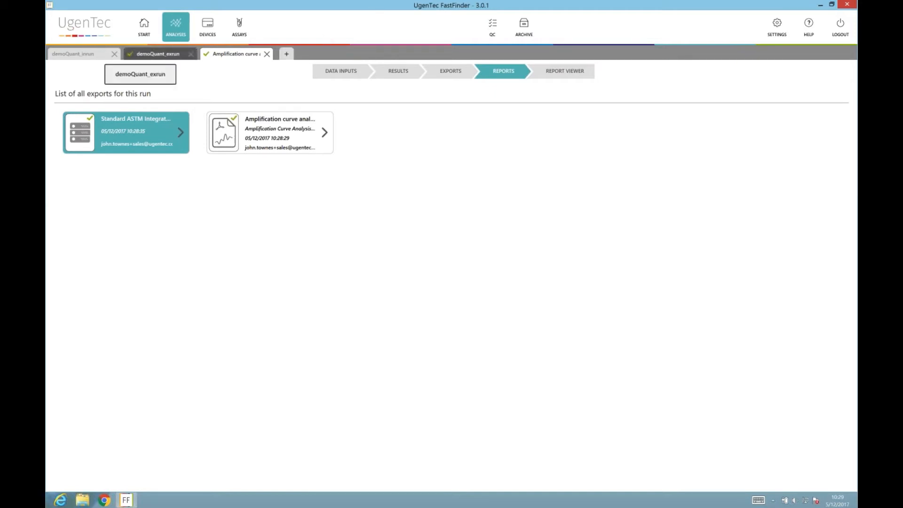
From the demoQuant_exrun analysis, show the DEMO quantification assay's details.
{"action": "left_click", "coordinate": [180, 55]}
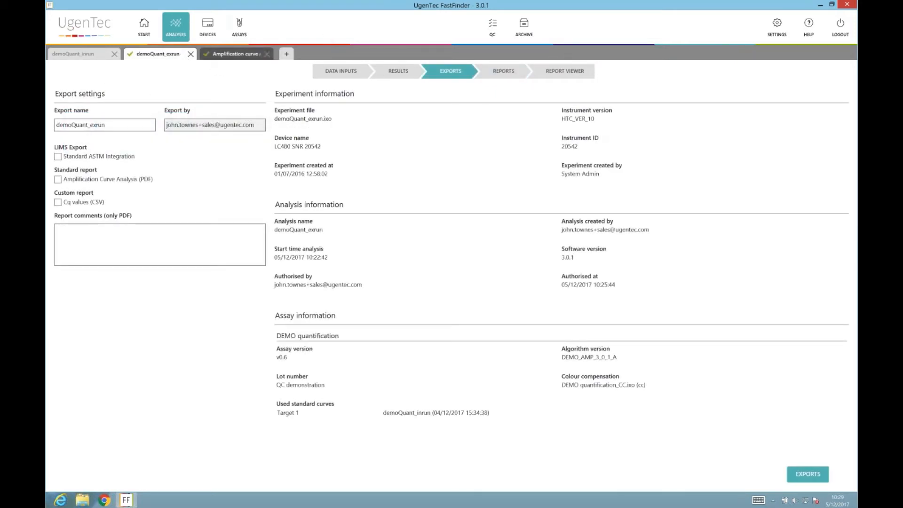
{"action": "left_click", "coordinate": [235, 41]}
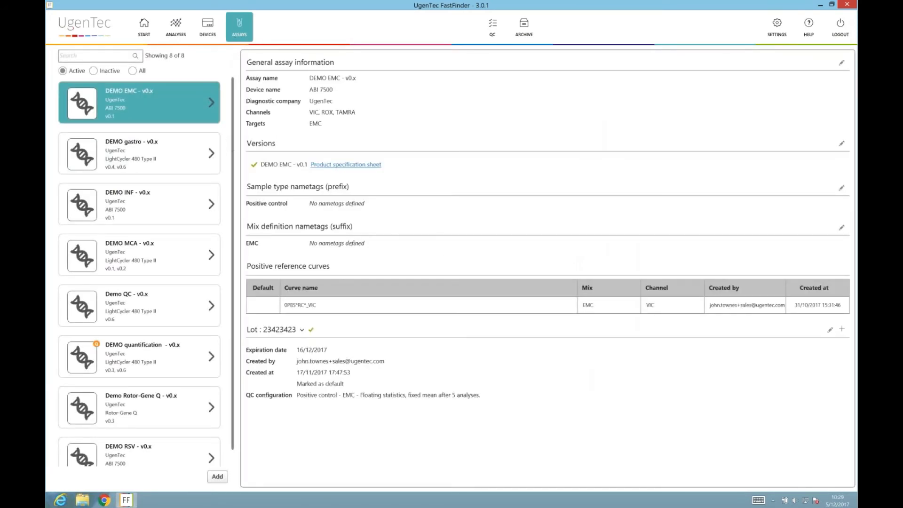
{"action": "scroll", "coordinate": [235, 156], "scroll_direction": "down", "scroll_amount": 1}
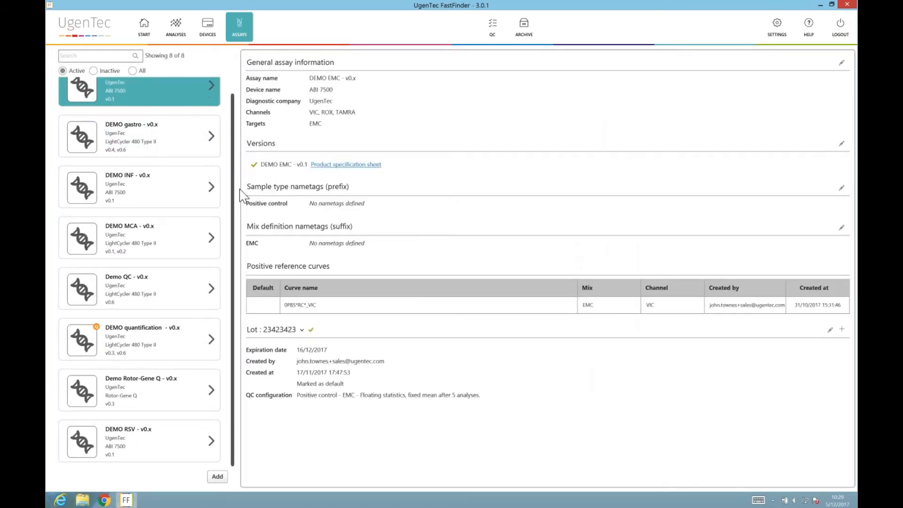
{"action": "left_click", "coordinate": [190, 355]}
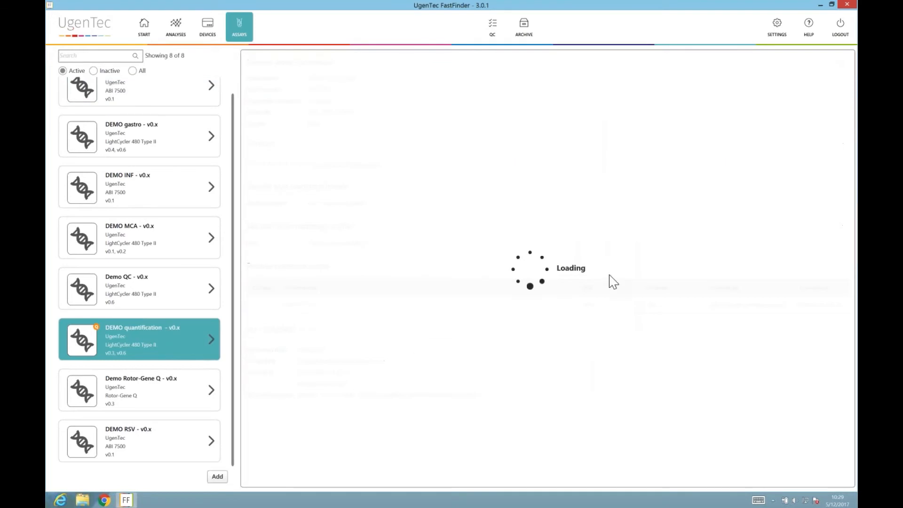
{"action": "scroll", "coordinate": [830, 245], "scroll_direction": "down", "scroll_amount": 2}
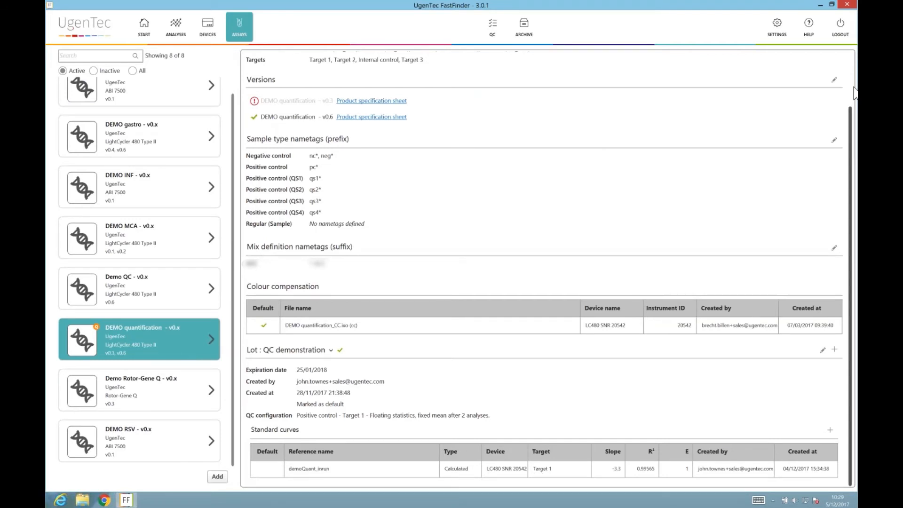
{"action": "scroll", "coordinate": [851, 145], "scroll_direction": "up", "scroll_amount": 2}
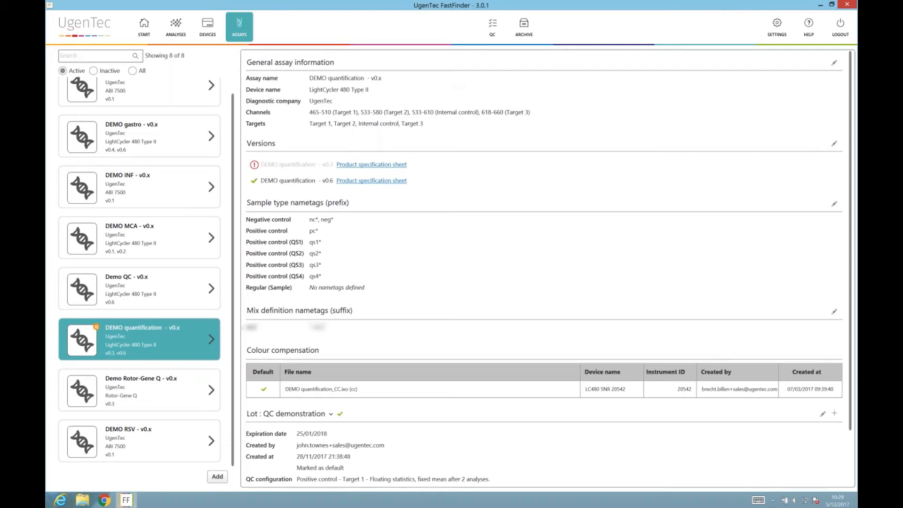
Check the QC overview, then view DEMO quantification's Target 1 standard curve (slope -3.3).
{"action": "left_click", "coordinate": [492, 26]}
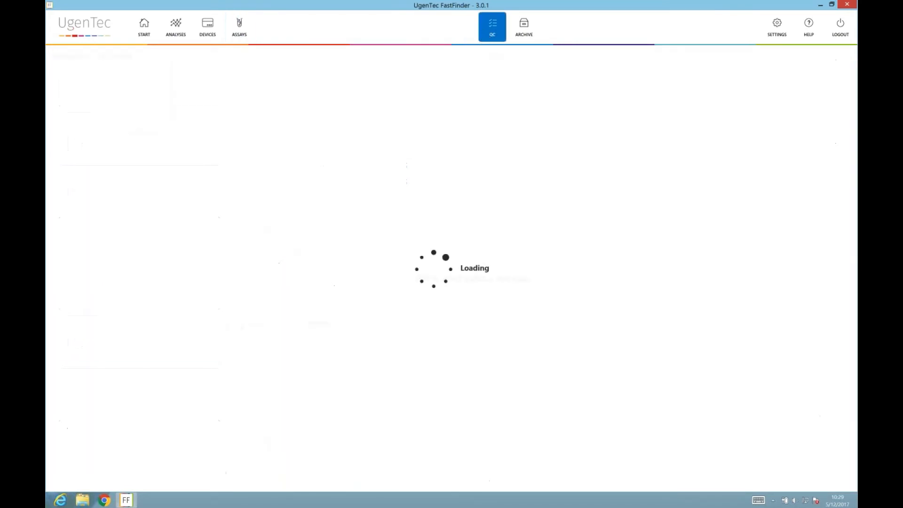
{"action": "left_click", "coordinate": [241, 28]}
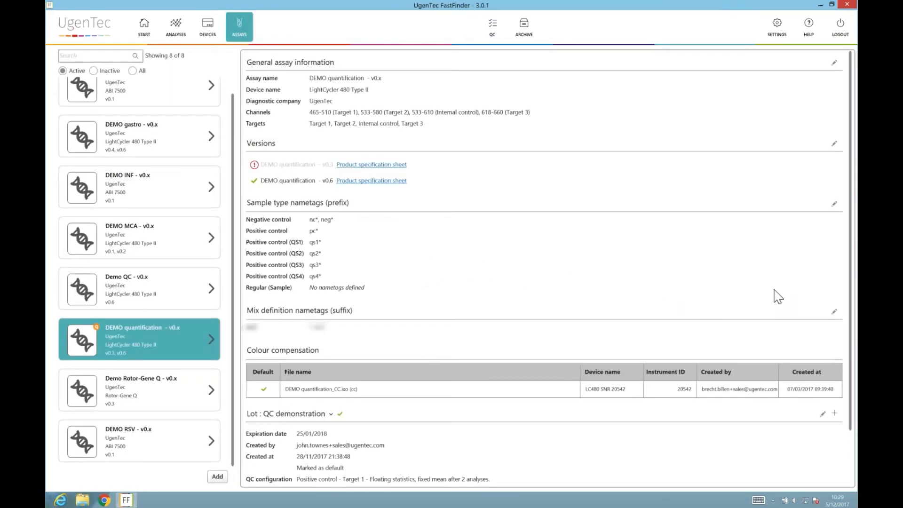
{"action": "scroll", "coordinate": [842, 292], "scroll_direction": "down", "scroll_amount": 2}
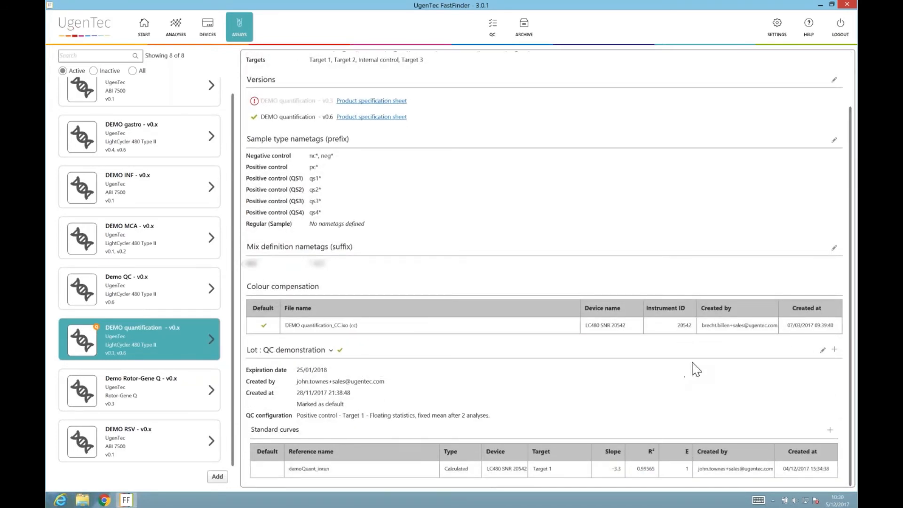
Add default lot 23432252 expiring 29/12/2017 and track its Positive control Target 1 QC.
{"action": "left_click", "coordinate": [835, 349]}
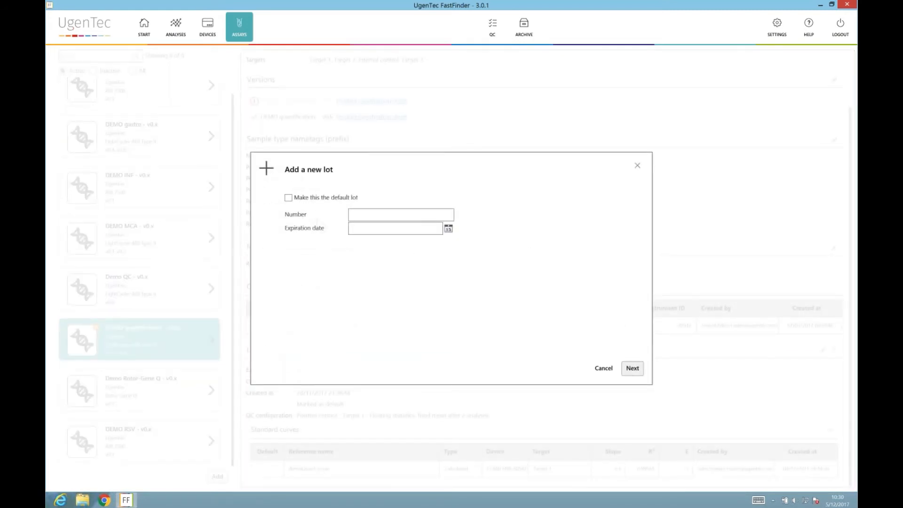
{"action": "left_click", "coordinate": [287, 198]}
{"action": "left_click", "coordinate": [405, 228]}
{"action": "left_click", "coordinate": [407, 220]}
{"action": "type", "text": "é\"é\""}
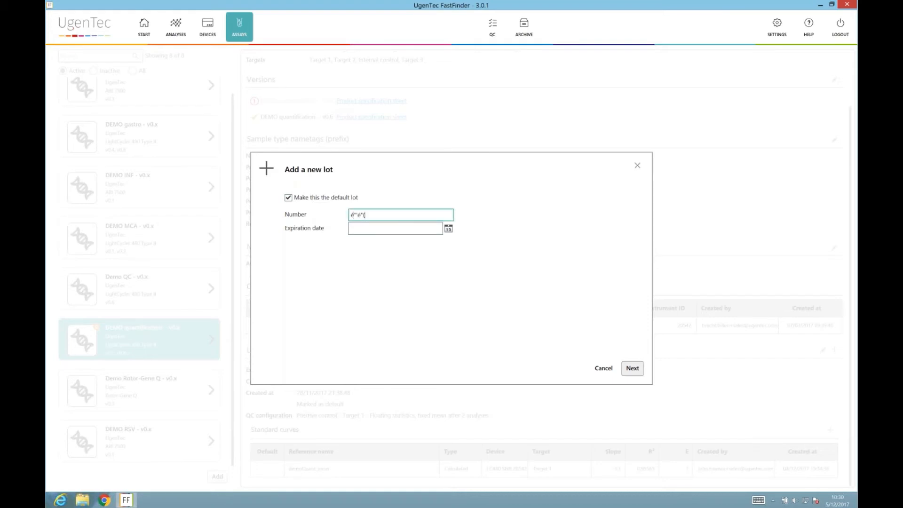
{"action": "type", "text": "("}
{"action": "key", "text": "BackSpace"}
{"action": "key", "text": "BackSpace"}
{"action": "key", "text": "BackSpace"}
{"action": "key", "text": "BackSpace"}
{"action": "type", "text": "23432252"}
{"action": "left_click", "coordinate": [391, 227]}
{"action": "left_click", "coordinate": [449, 228]}
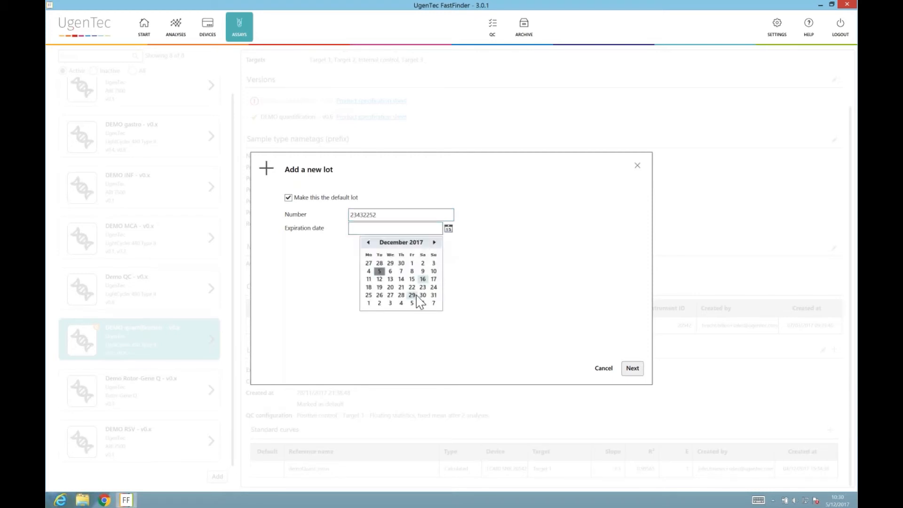
{"action": "left_click", "coordinate": [413, 295]}
{"action": "left_click", "coordinate": [632, 368]}
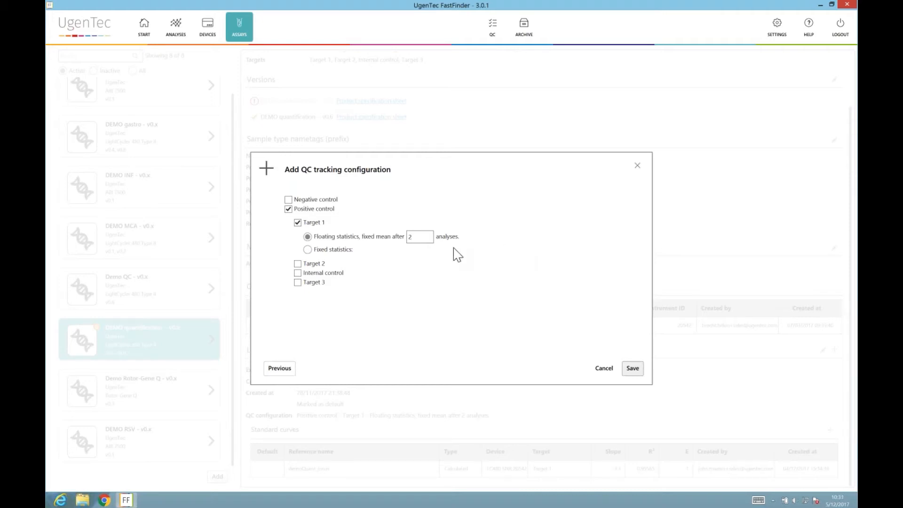
{"action": "left_click", "coordinate": [633, 368]}
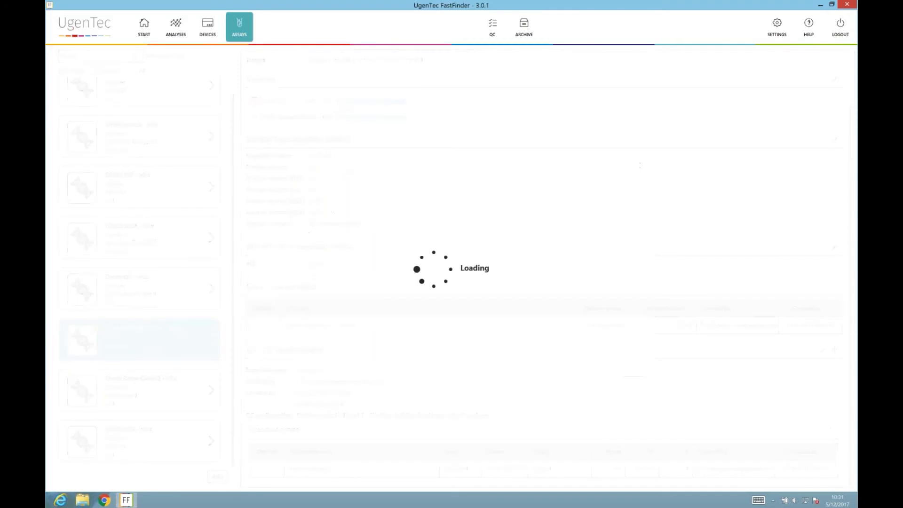
Show the Demo QC assay's Levey-Jennings chart from the QC demo device over the full date range.
{"action": "left_click", "coordinate": [500, 35]}
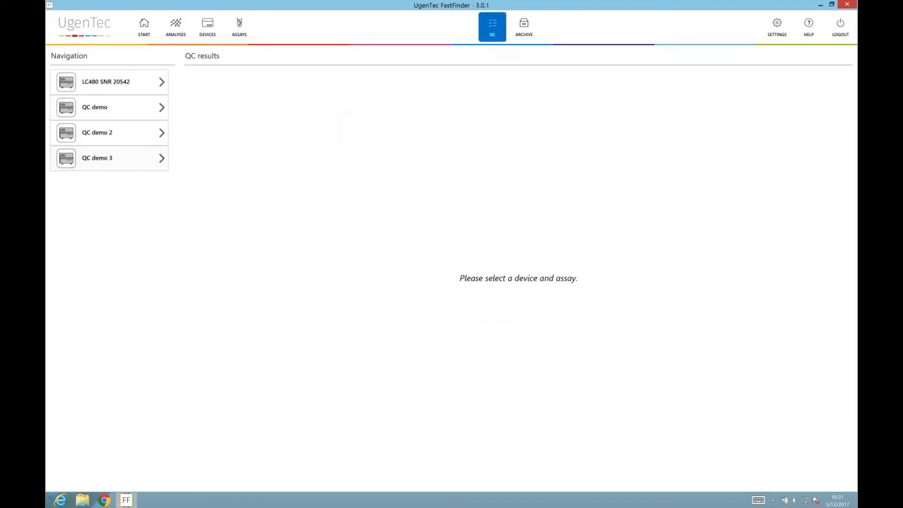
{"action": "left_click", "coordinate": [112, 117]}
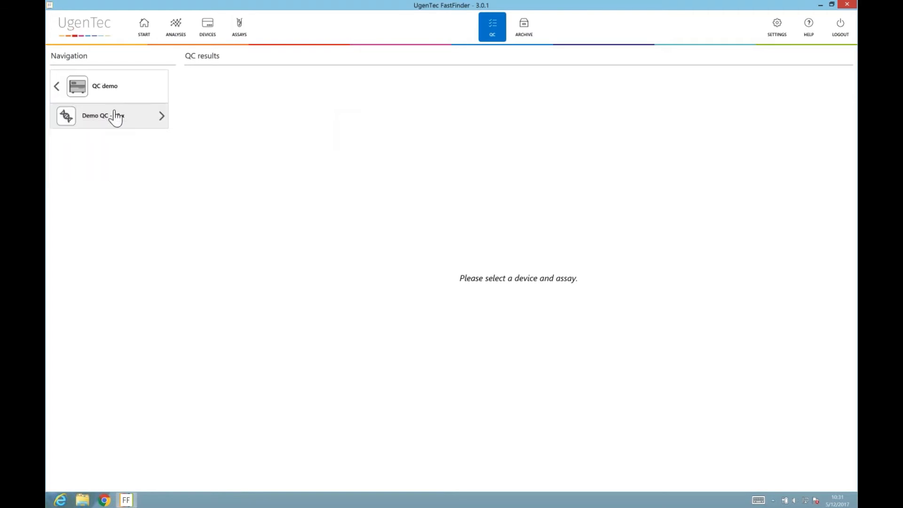
{"action": "left_click", "coordinate": [115, 118]}
{"action": "scroll", "coordinate": [333, 209], "scroll_direction": "up", "scroll_amount": 4}
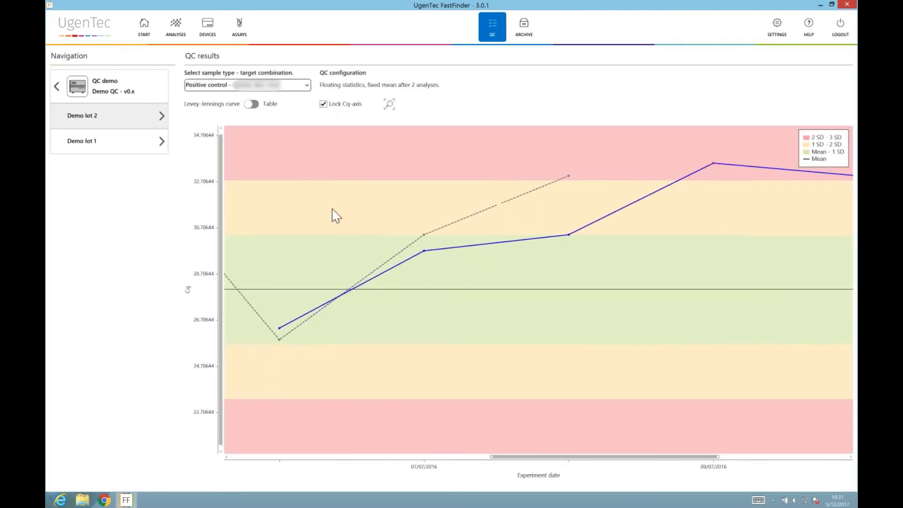
{"action": "scroll", "coordinate": [336, 205], "scroll_direction": "down", "scroll_amount": 3}
{"action": "scroll", "coordinate": [336, 209], "scroll_direction": "down", "scroll_amount": 2}
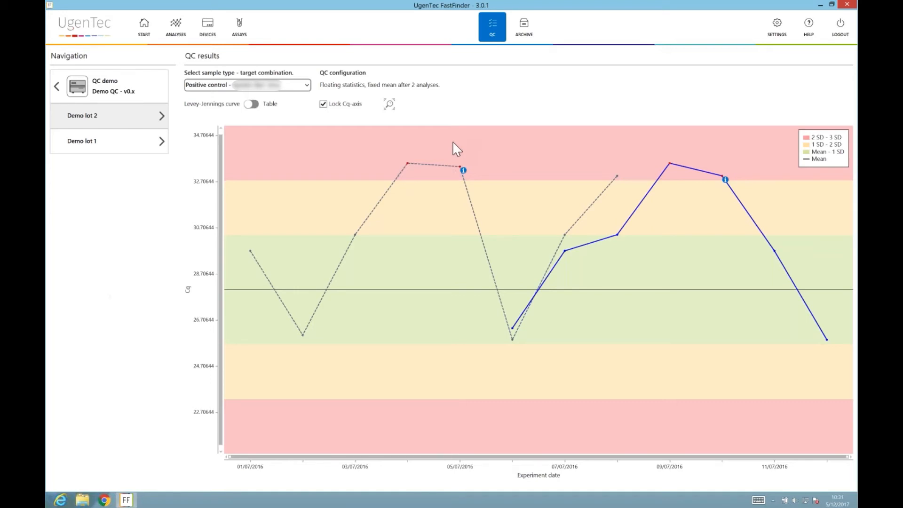
{"action": "mouse_move", "coordinate": [464, 171]}
{"action": "left_click", "coordinate": [251, 104]}
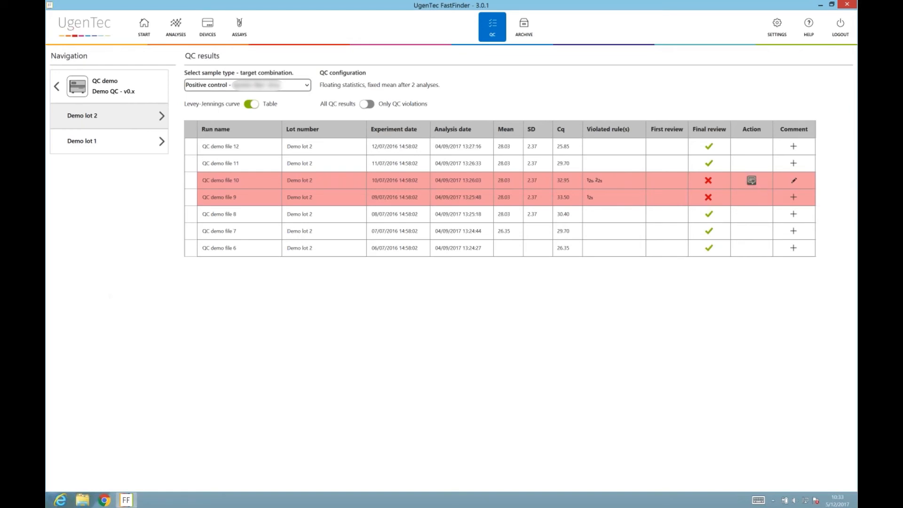
{"action": "left_click", "coordinate": [752, 181]}
{"action": "left_click", "coordinate": [635, 296]}
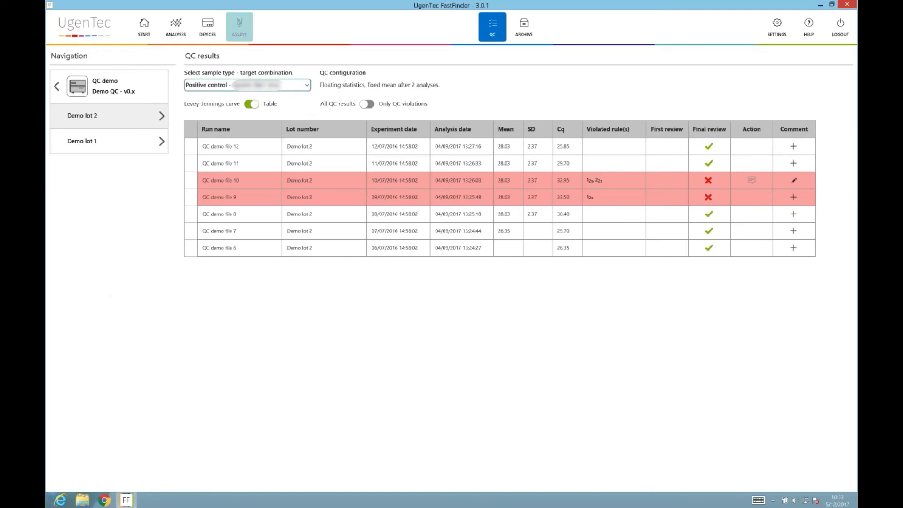
In the archive, add a Device name filter for LC480 SNR 20542.
{"action": "left_click", "coordinate": [524, 27]}
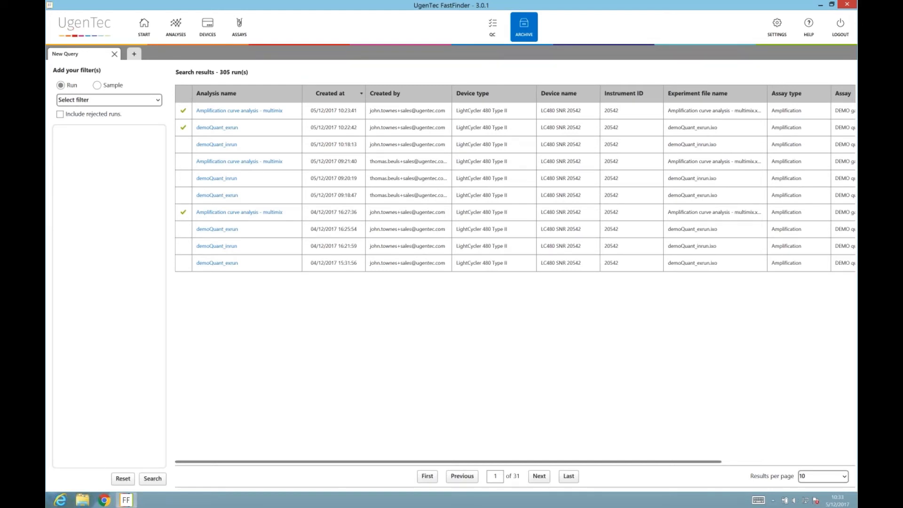
{"action": "mouse_move", "coordinate": [46, 507]}
{"action": "left_click", "coordinate": [133, 101]}
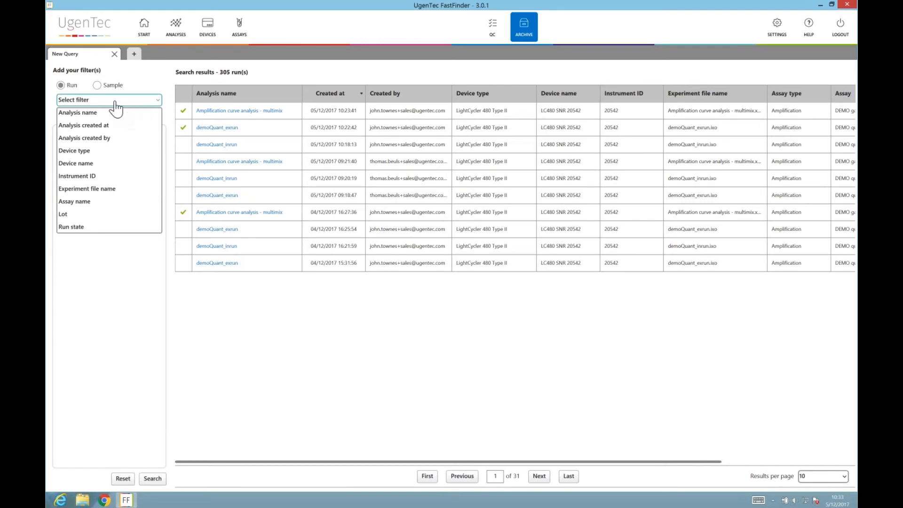
{"action": "key", "text": "Down"}
{"action": "key", "text": "Down"}
{"action": "key", "text": "Down"}
{"action": "key", "text": "Down"}
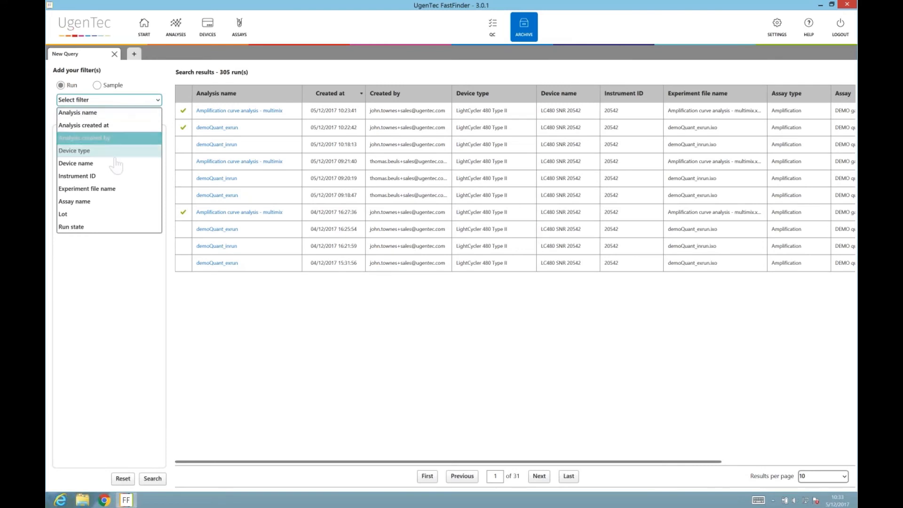
{"action": "key", "text": "Return"}
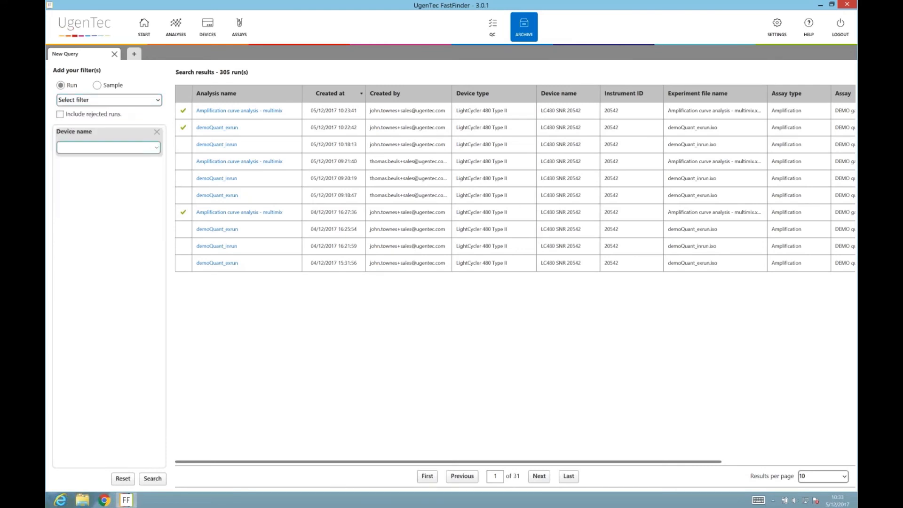
{"action": "left_click", "coordinate": [155, 147]}
{"action": "left_click", "coordinate": [132, 249]}
Add an Analysis created at filter of Past week, search, and open the multimix run.
{"action": "left_click", "coordinate": [157, 101]}
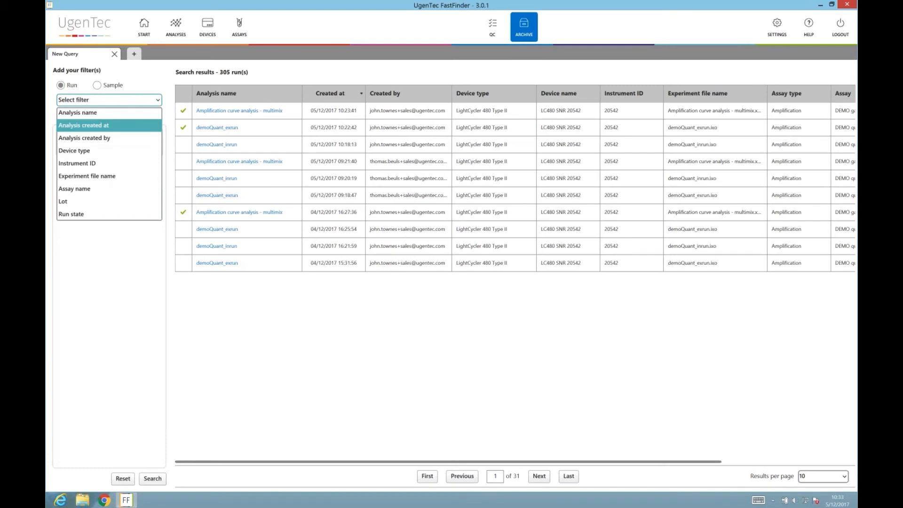
{"action": "left_click", "coordinate": [83, 125]}
{"action": "left_click", "coordinate": [102, 182]}
{"action": "left_click", "coordinate": [94, 195]}
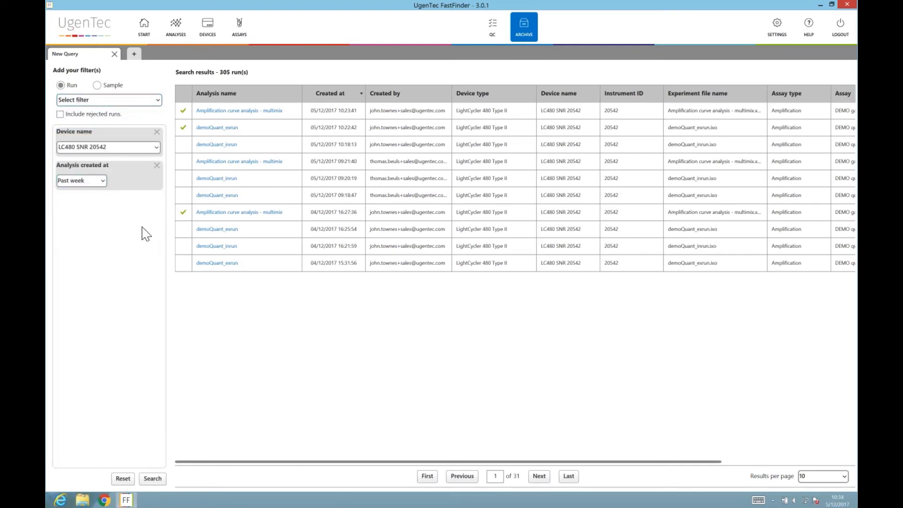
{"action": "left_click", "coordinate": [152, 479]}
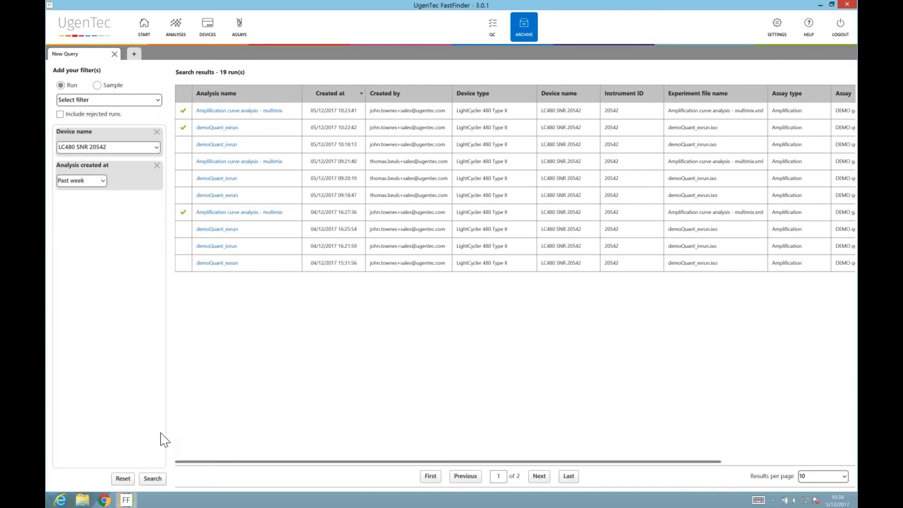
{"action": "left_click", "coordinate": [236, 112]}
Page through the multimix analysis's PDF report, then return to the 19 archive results.
{"action": "left_click", "coordinate": [267, 134]}
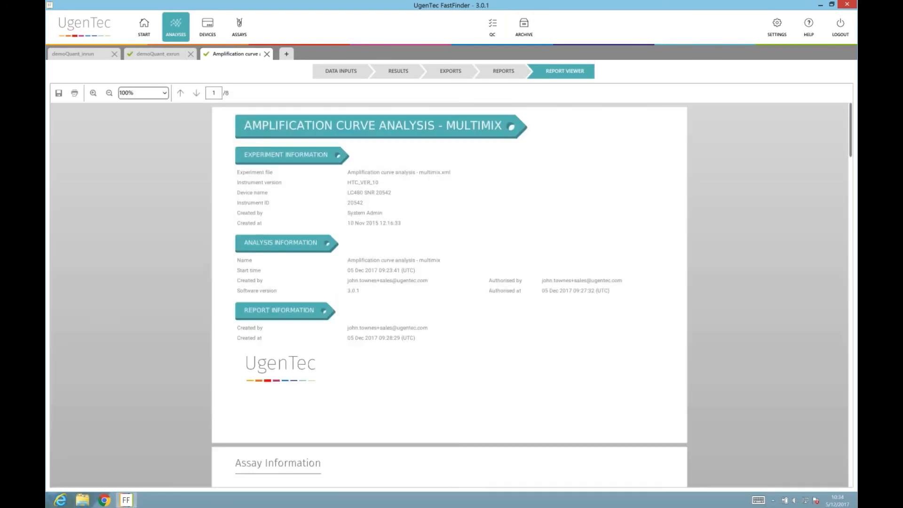
{"action": "scroll", "coordinate": [596, 428], "scroll_direction": "down", "scroll_amount": 2}
{"action": "scroll", "coordinate": [593, 426], "scroll_direction": "down", "scroll_amount": 20}
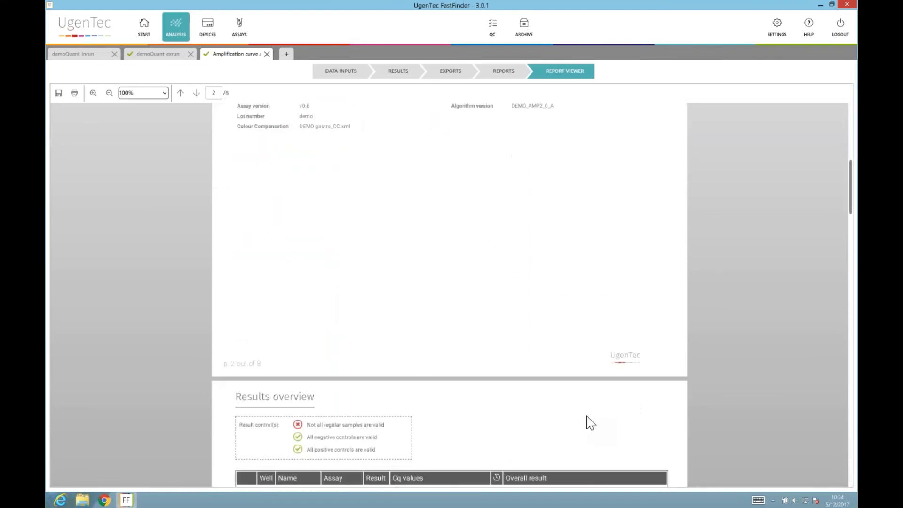
{"action": "scroll", "coordinate": [591, 424], "scroll_direction": "down", "scroll_amount": 20}
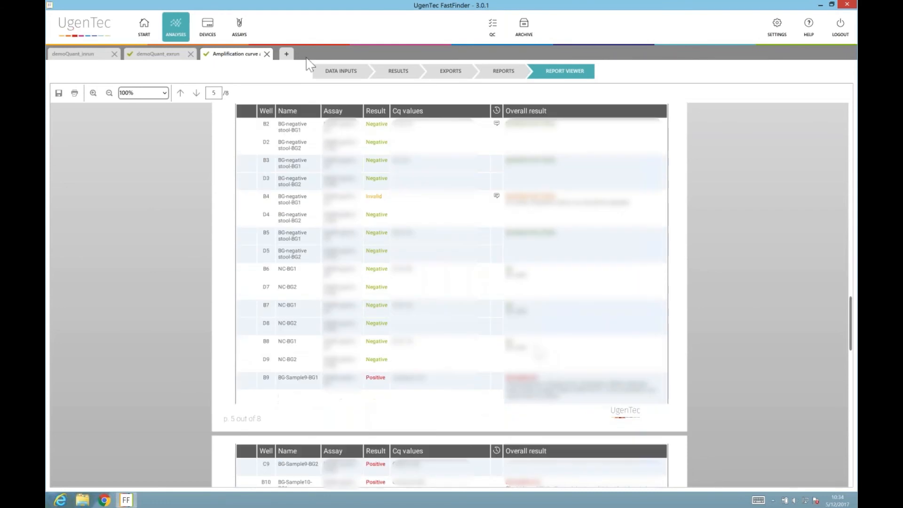
{"action": "left_click", "coordinate": [287, 54]}
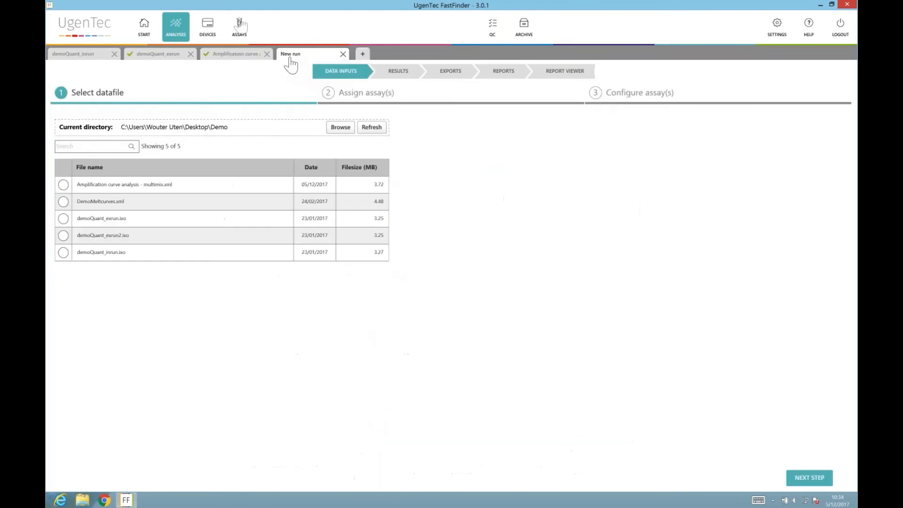
{"action": "left_click", "coordinate": [525, 28]}
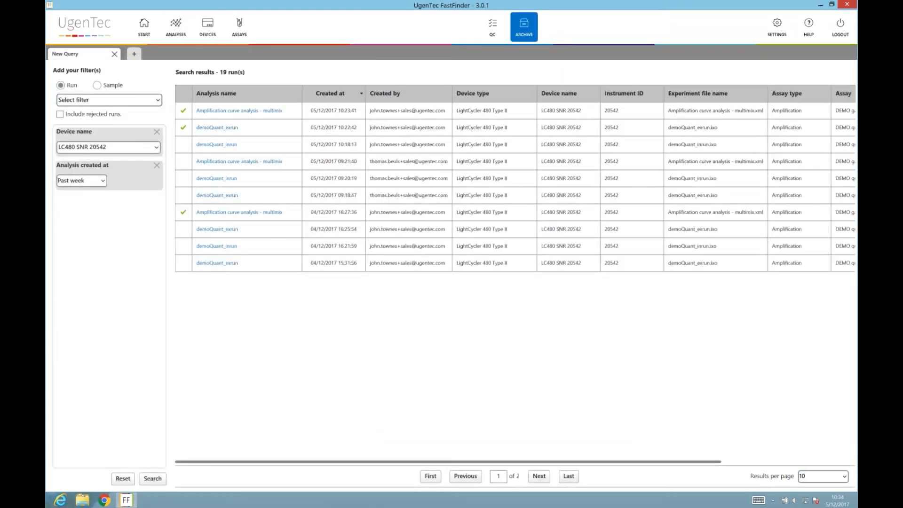
Switch the archive search to samples and filter on target Adeno with outcome Positive.
{"action": "left_click", "coordinate": [98, 85]}
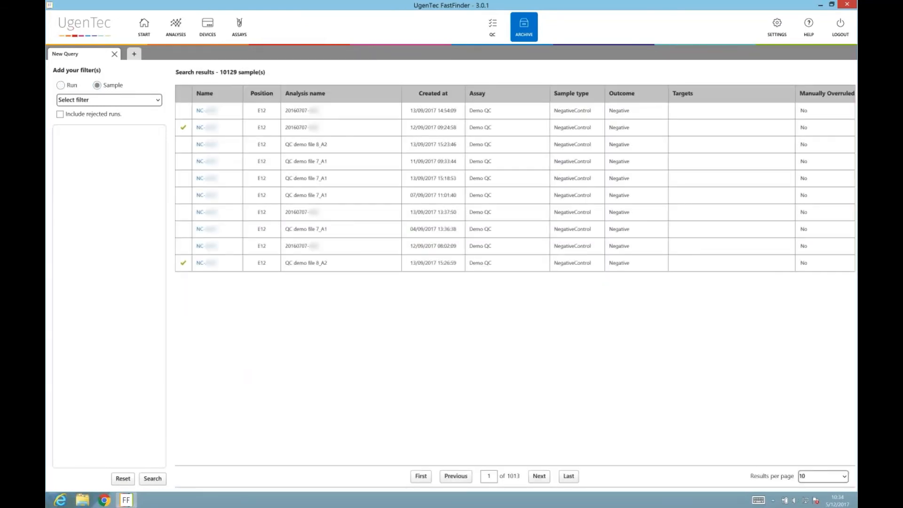
{"action": "left_click", "coordinate": [110, 100]}
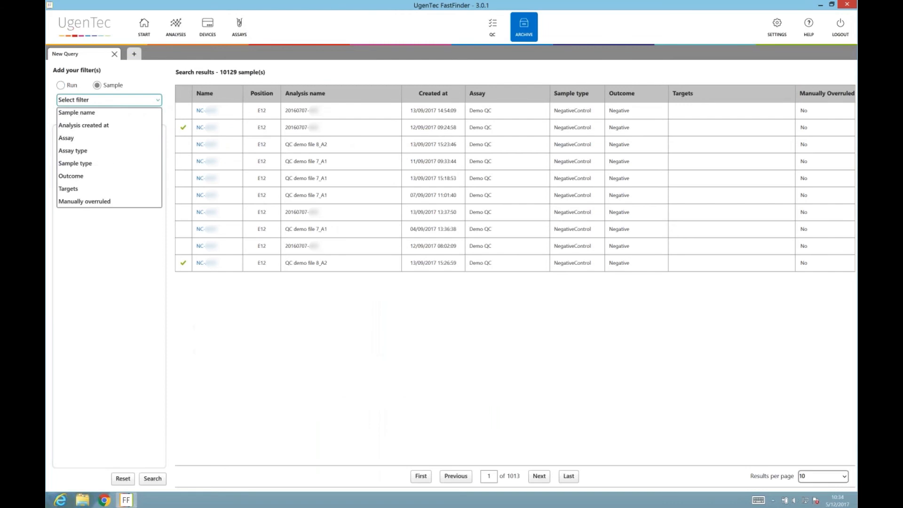
{"action": "left_click", "coordinate": [117, 189]}
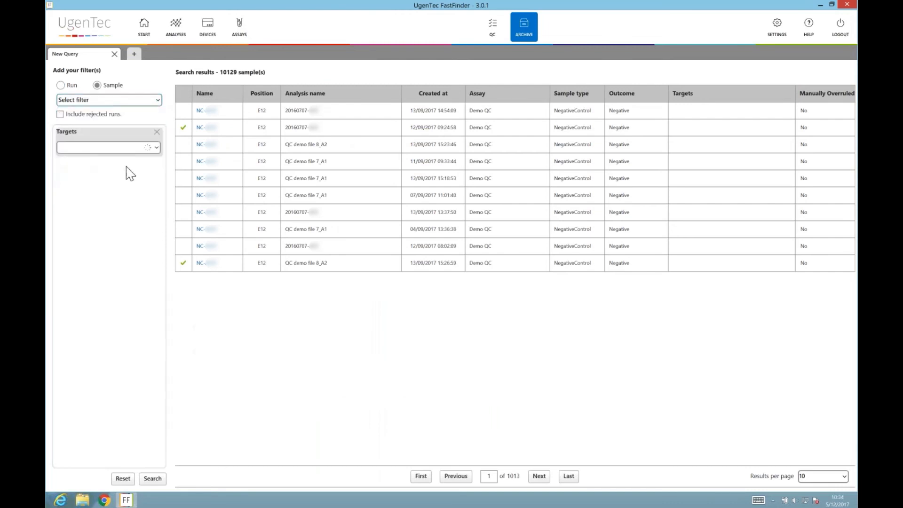
{"action": "left_click", "coordinate": [129, 148]}
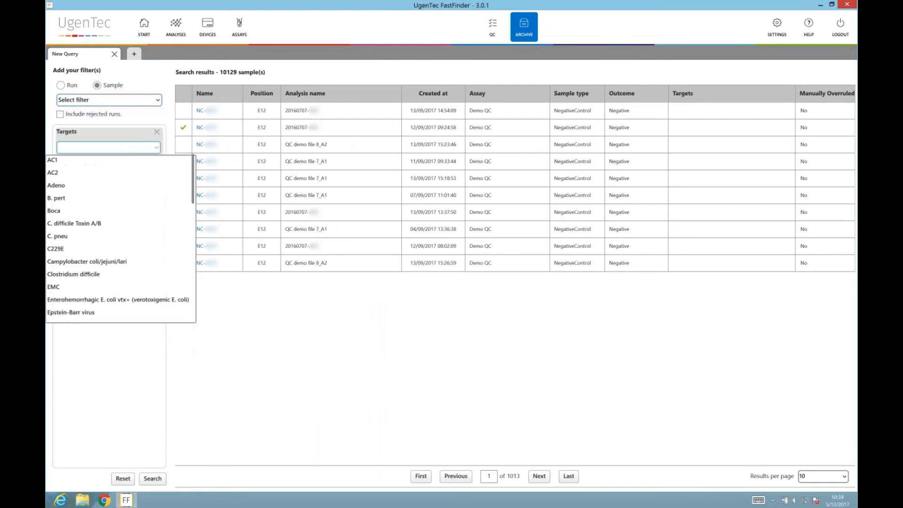
{"action": "left_click", "coordinate": [123, 186]}
{"action": "left_click", "coordinate": [123, 100]}
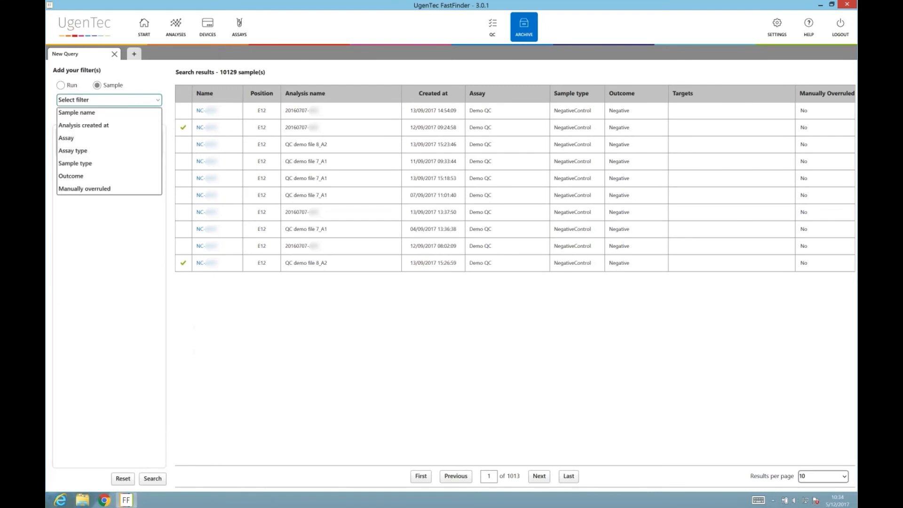
{"action": "left_click", "coordinate": [71, 176]}
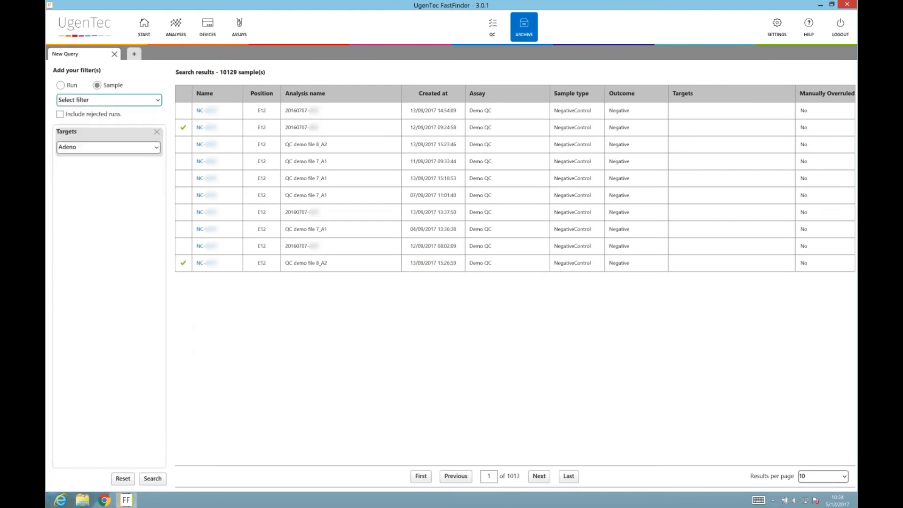
{"action": "left_click", "coordinate": [108, 180]}
{"action": "left_click", "coordinate": [94, 193]}
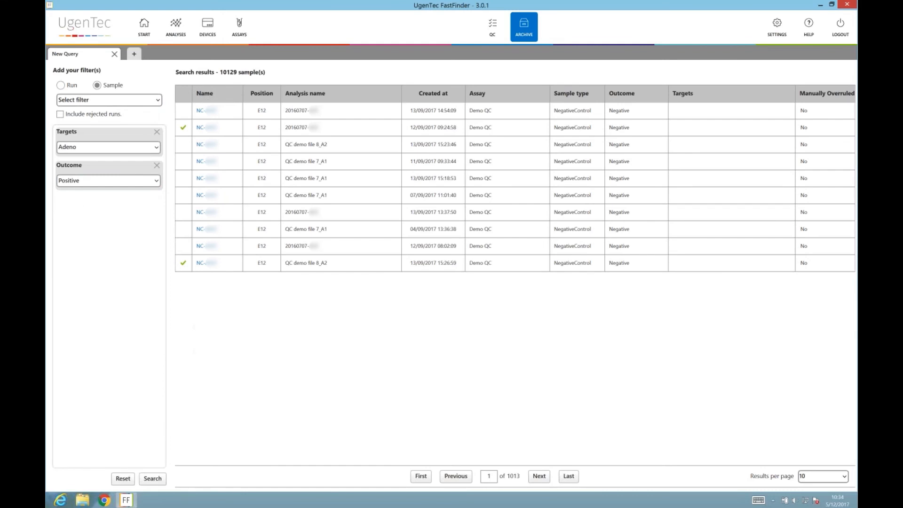
Add an Analysis created at filter of Past month and search, returning 12 samples.
{"action": "left_click", "coordinate": [133, 102]}
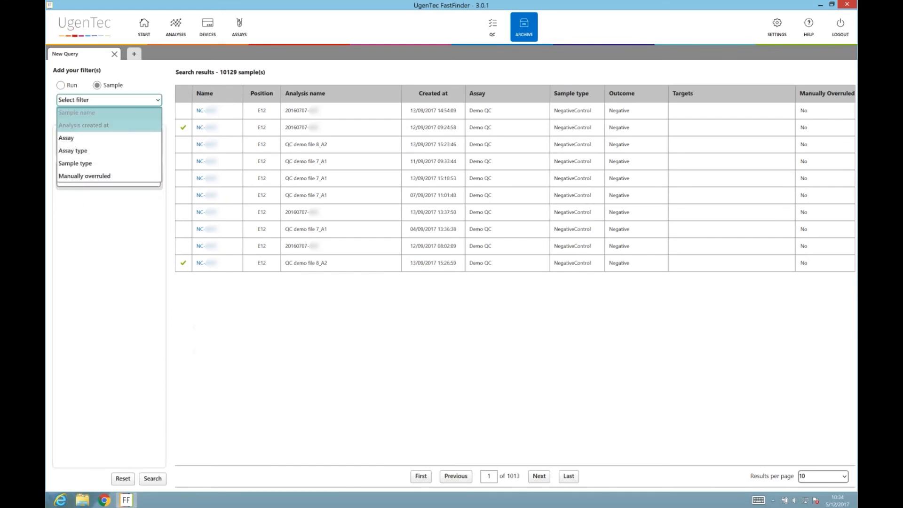
{"action": "left_click", "coordinate": [83, 125]}
{"action": "left_click", "coordinate": [77, 214]}
{"action": "left_click", "coordinate": [80, 251]}
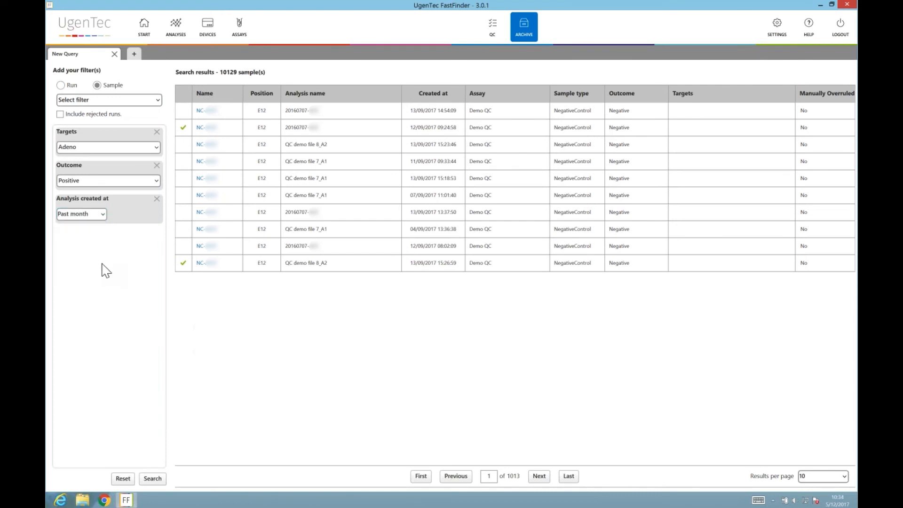
{"action": "left_click", "coordinate": [154, 479]}
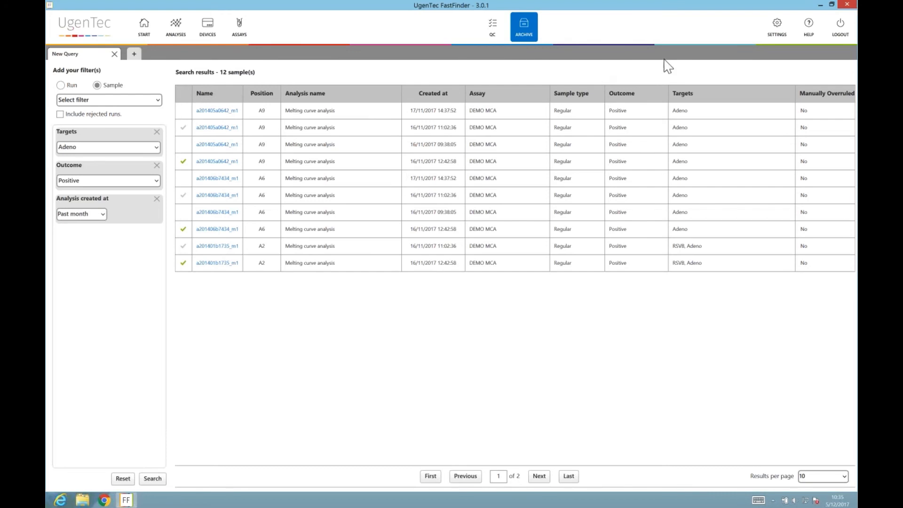
{"action": "left_click", "coordinate": [770, 32]}
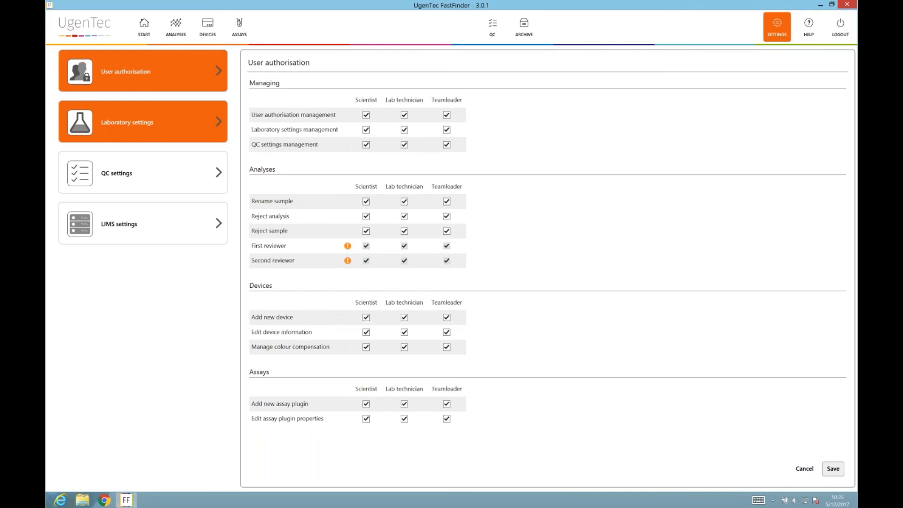
Show the Laboratory settings, with two-step validation off and QC enabled.
{"action": "left_click", "coordinate": [143, 122]}
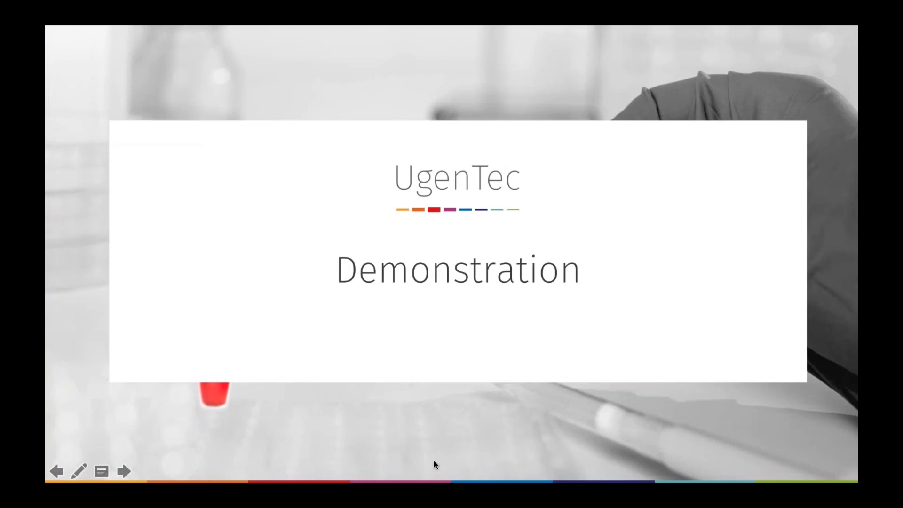
Advance the slideshow to the 'UgenTec Q/A' slide.
{"action": "left_click", "coordinate": [469, 392]}
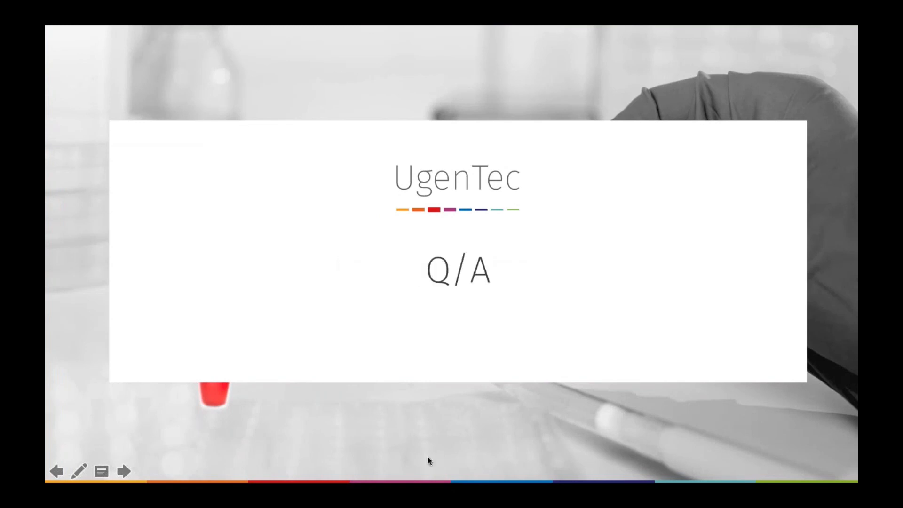